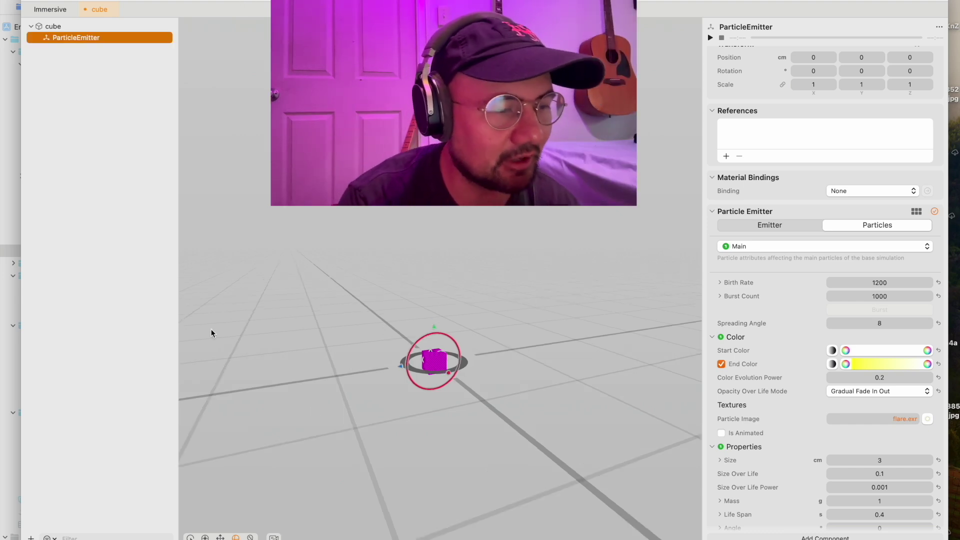
Add a cube primitive shape to the cube scene and select its default material
{"action": "left_click_drag", "start_coordinate": [474, 300], "coordinate": [498, 263]}
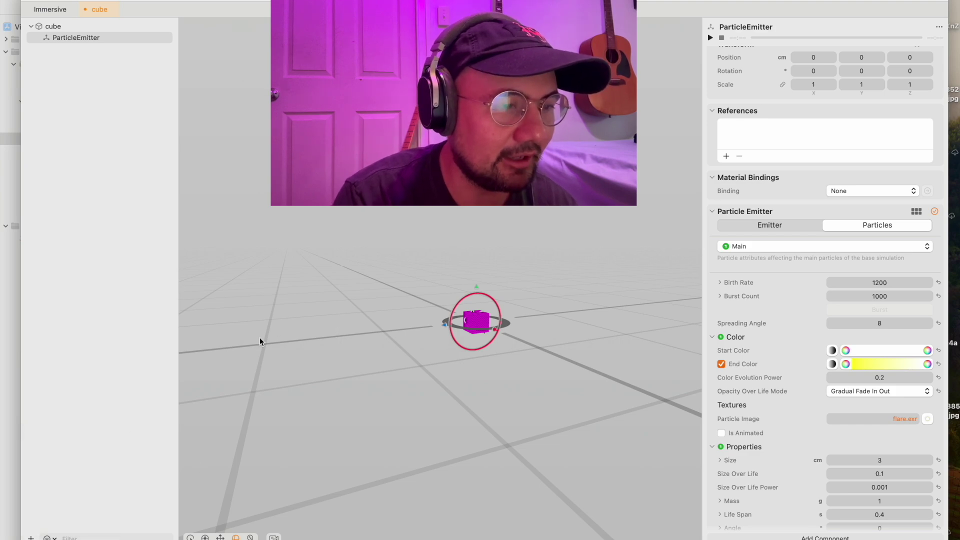
{"action": "key", "text": "ctrl+Up"}
{"action": "left_click", "coordinate": [637, 165]}
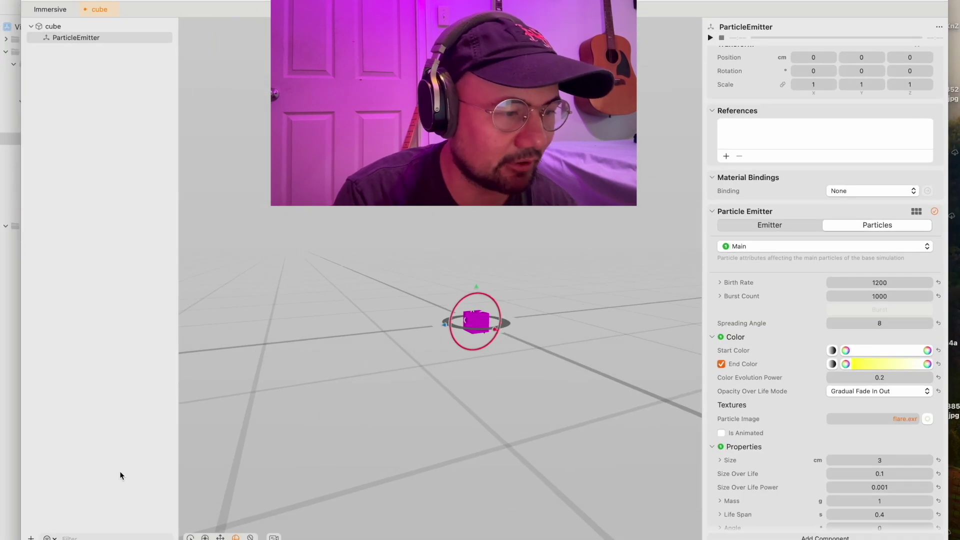
{"action": "left_click", "coordinate": [30, 538]}
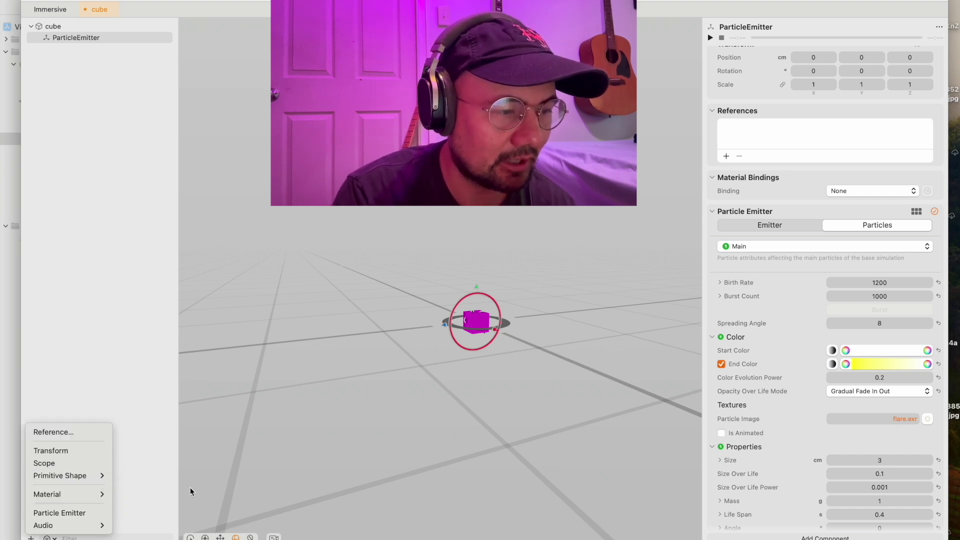
{"action": "left_click", "coordinate": [31, 539]}
{"action": "left_click", "coordinate": [31, 539]}
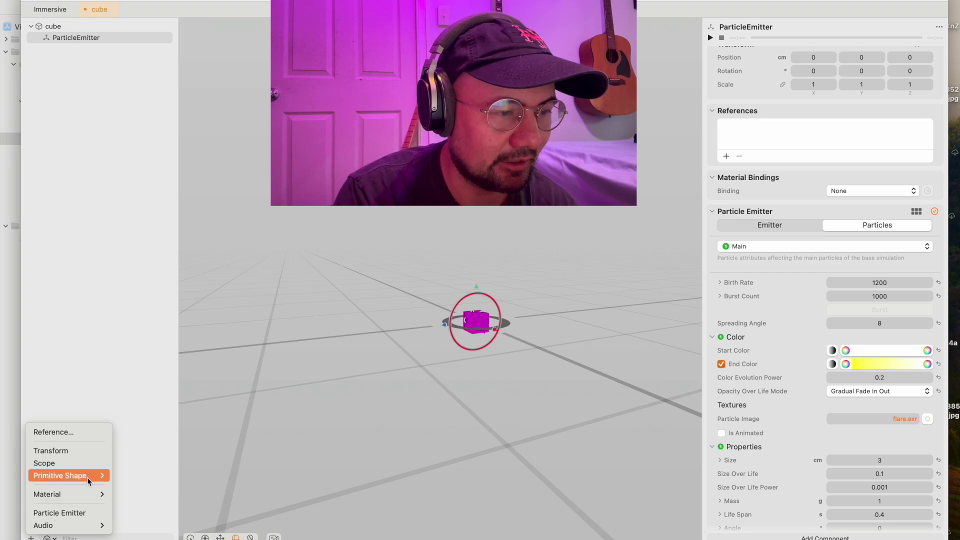
{"action": "mouse_move", "coordinate": [95, 475]}
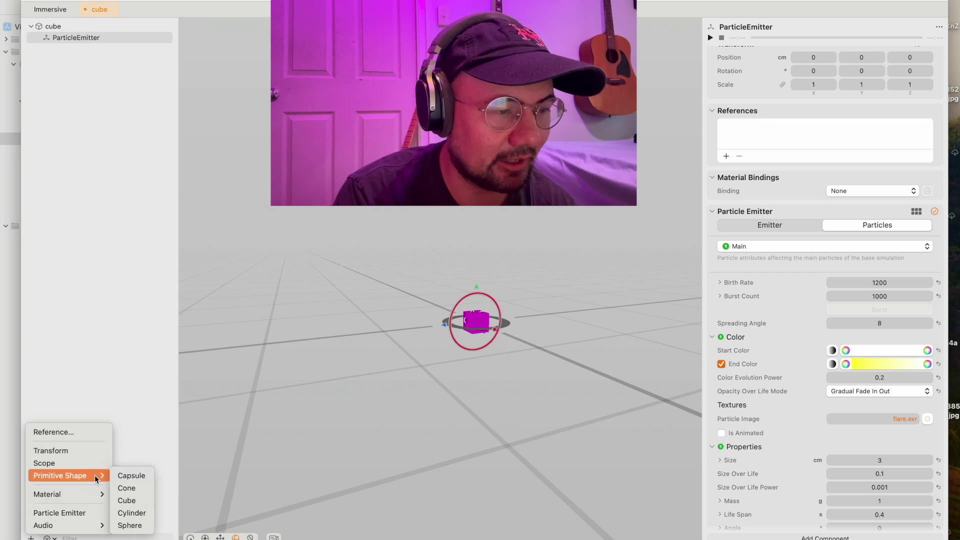
{"action": "left_click", "coordinate": [126, 501]}
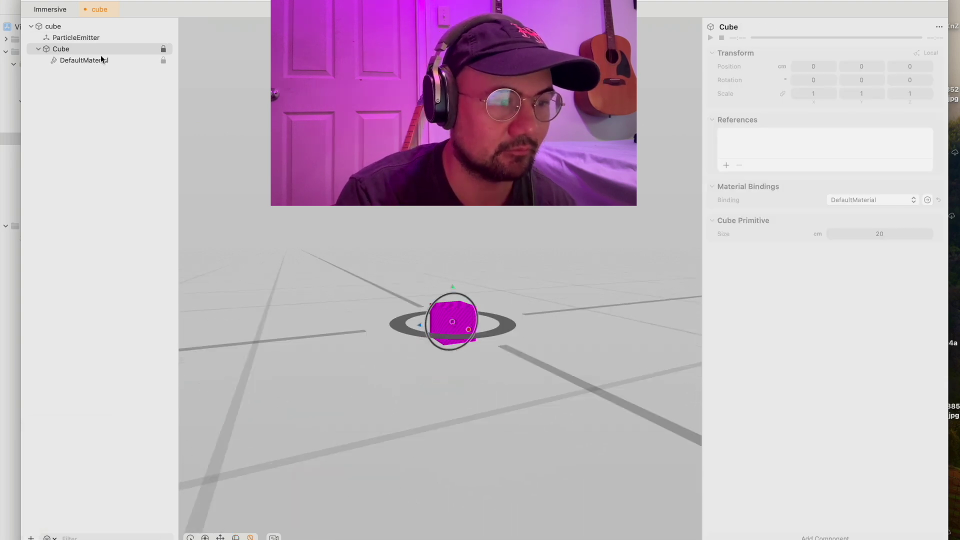
{"action": "left_click", "coordinate": [100, 59]}
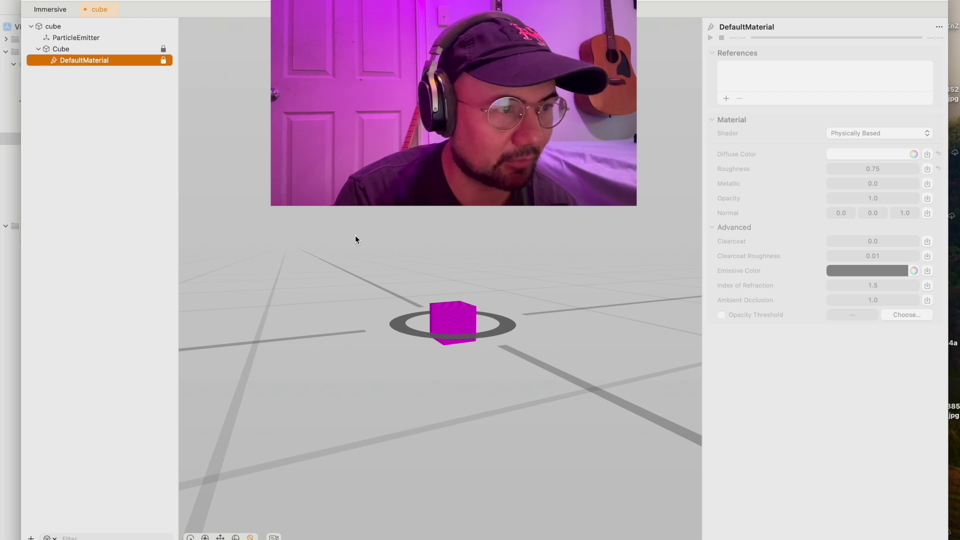
Play the particle emitter and view its emission around the cube from near and far
{"action": "left_click", "coordinate": [68, 38]}
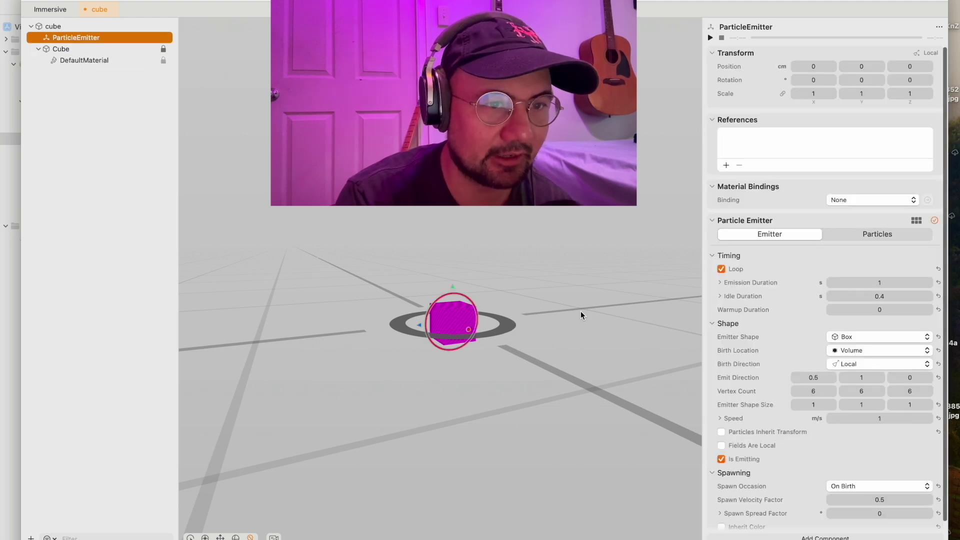
{"action": "left_click", "coordinate": [710, 38]}
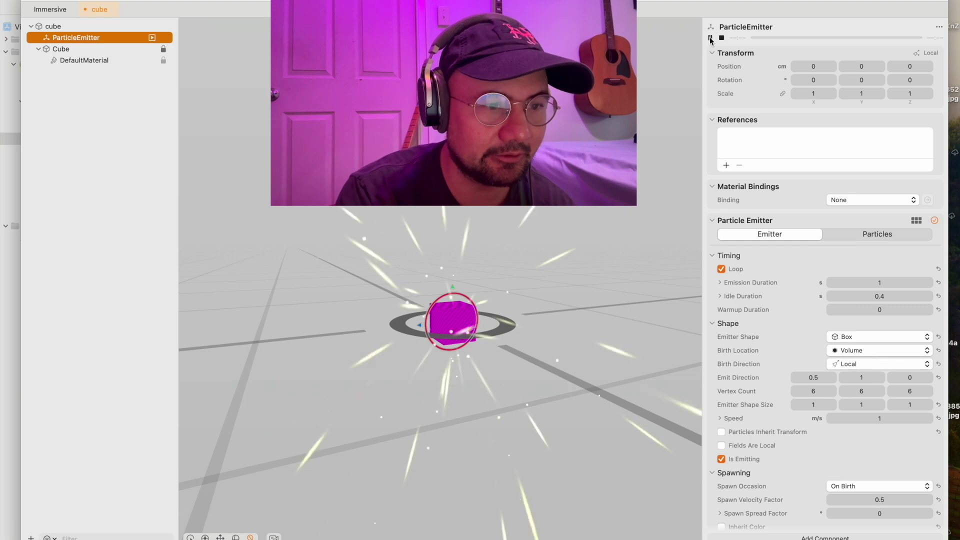
{"action": "scroll", "coordinate": [644, 223], "scroll_direction": "up", "scroll_amount": 2}
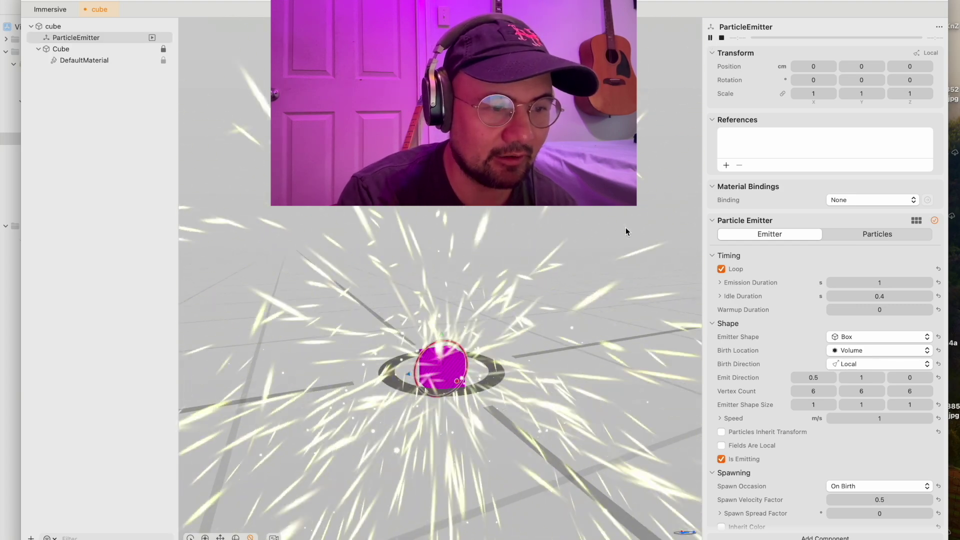
{"action": "scroll", "coordinate": [326, 420], "scroll_direction": "down", "scroll_amount": 5}
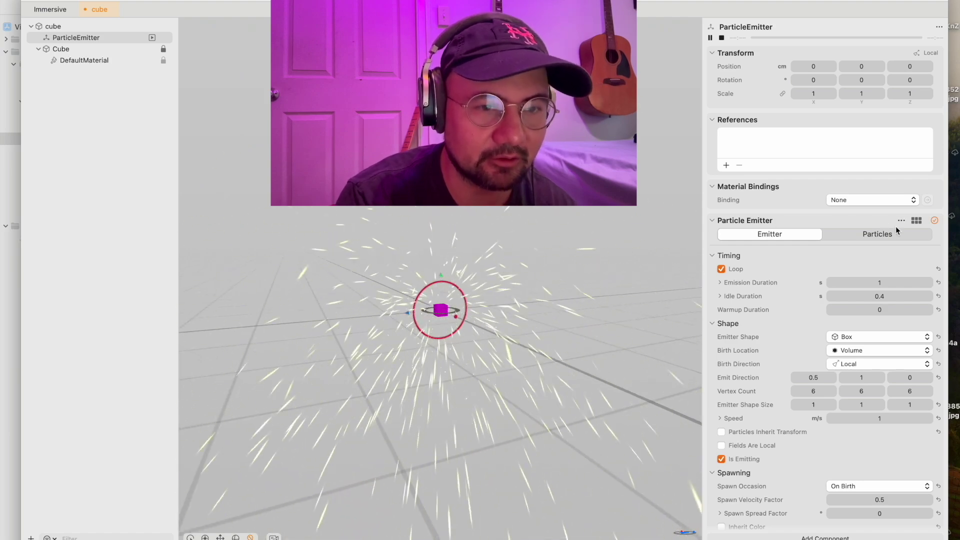
Apply the Sparks preset to the particle emitter
{"action": "left_click", "coordinate": [881, 234]}
{"action": "left_click", "coordinate": [917, 221]}
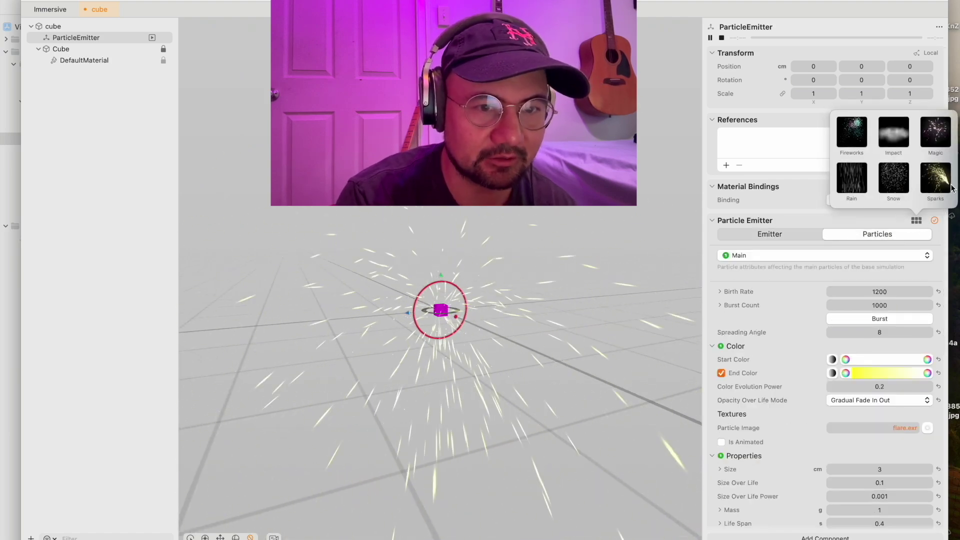
{"action": "left_click", "coordinate": [929, 191]}
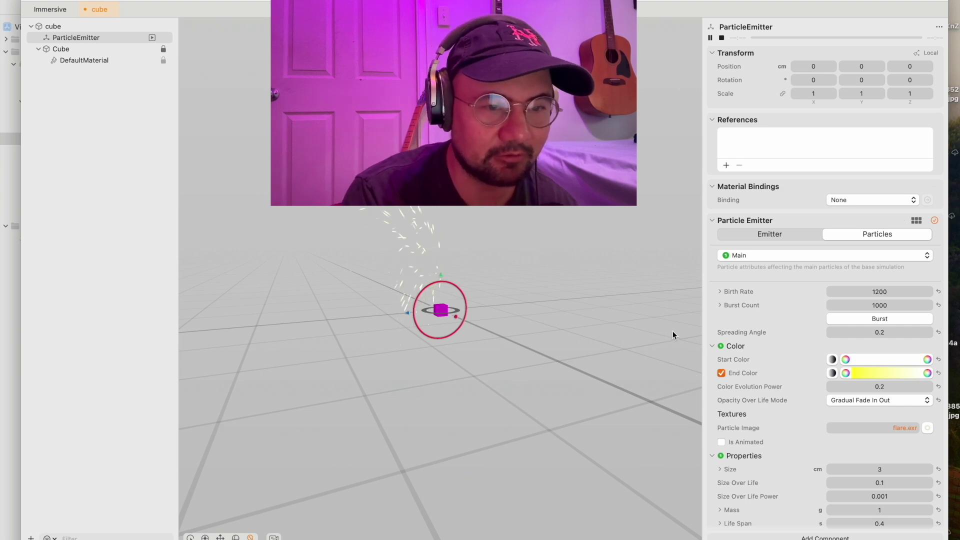
{"action": "left_click_drag", "start_coordinate": [648, 277], "coordinate": [591, 290]}
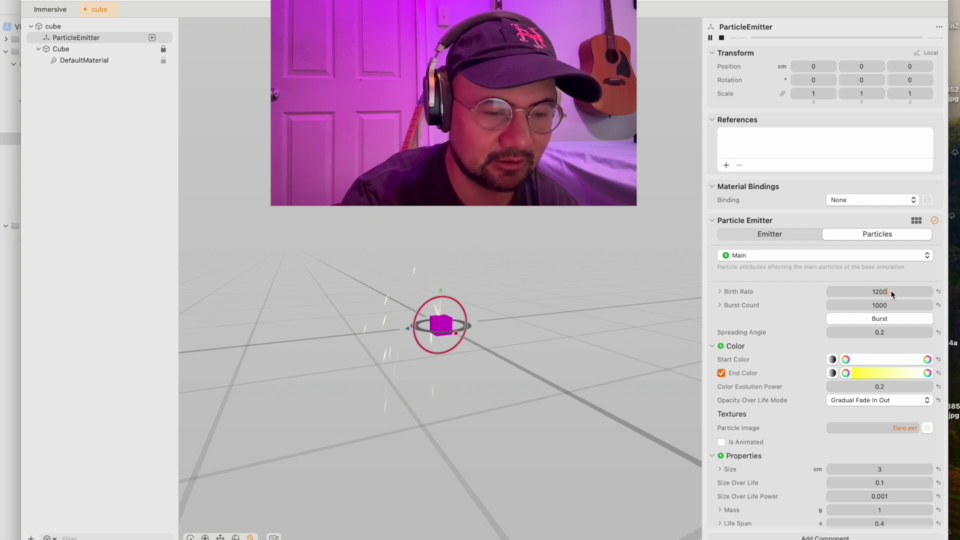
Set the main particles' birth rate to 200
{"action": "type", "text": "0"}
{"action": "key", "text": "Return"}
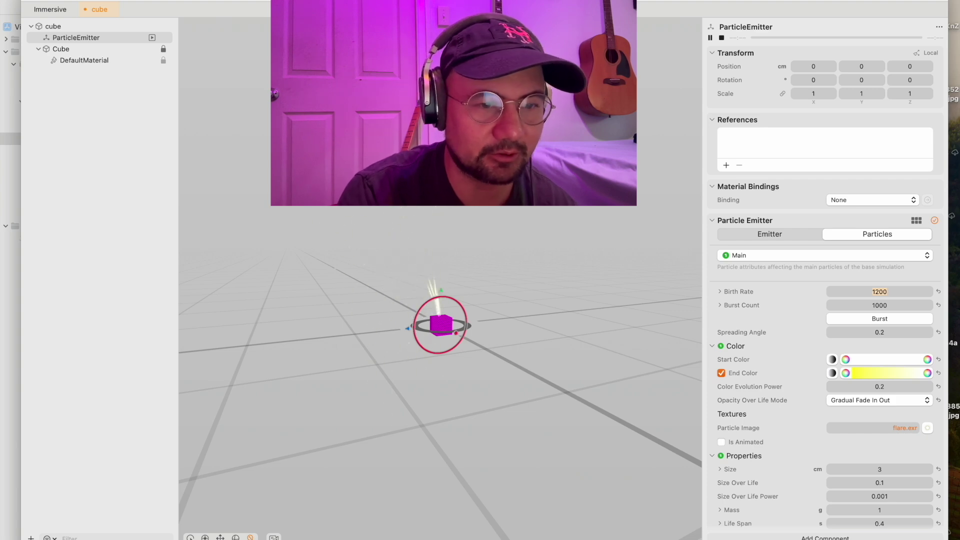
{"action": "left_click", "coordinate": [880, 314]}
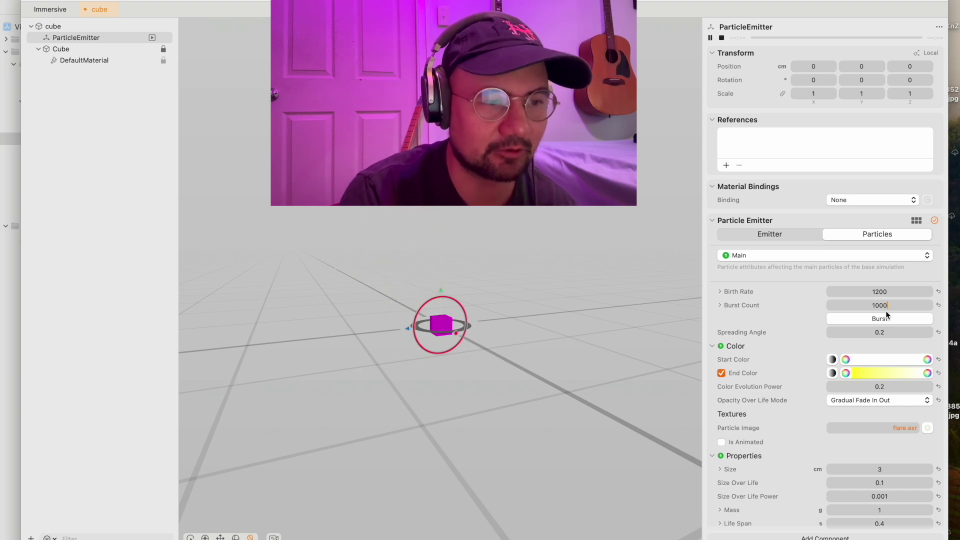
{"action": "left_click", "coordinate": [893, 319]}
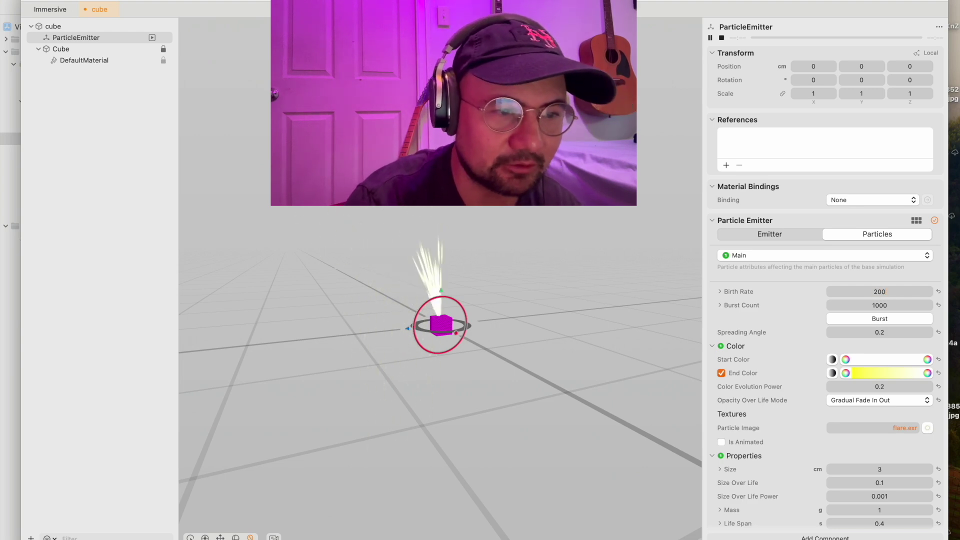
Fire several test bursts in a row to examine the main particles' burst effect
{"action": "left_click", "coordinate": [882, 321]}
{"action": "left_click", "coordinate": [883, 321]}
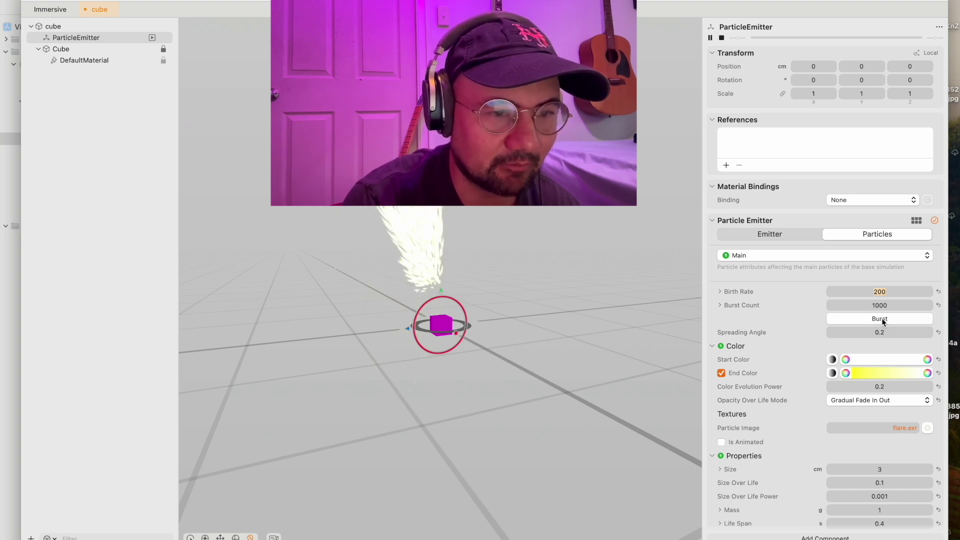
{"action": "left_click", "coordinate": [883, 321]}
{"action": "left_click", "coordinate": [883, 321]}
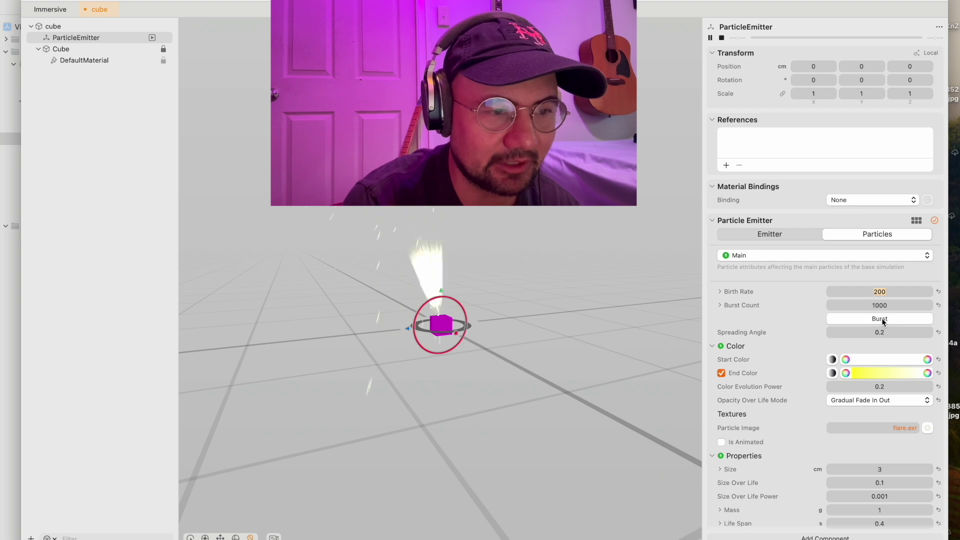
{"action": "left_click", "coordinate": [883, 321]}
{"action": "left_click", "coordinate": [883, 321]}
Set the main particles' burst count to 10000 and fire a few bursts to preview it
{"action": "left_click", "coordinate": [894, 305]}
{"action": "type", "text": "0"}
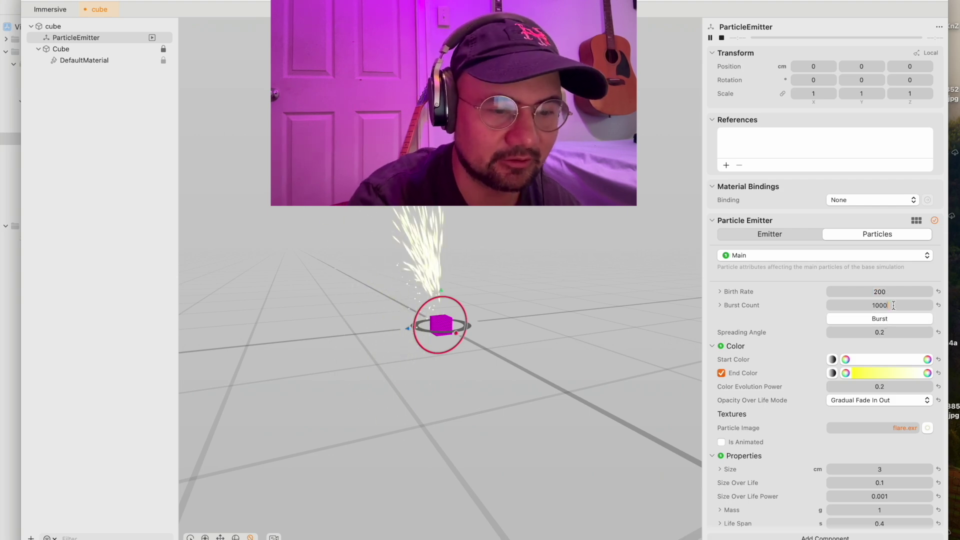
{"action": "left_click", "coordinate": [873, 319]}
{"action": "left_click", "coordinate": [873, 321]}
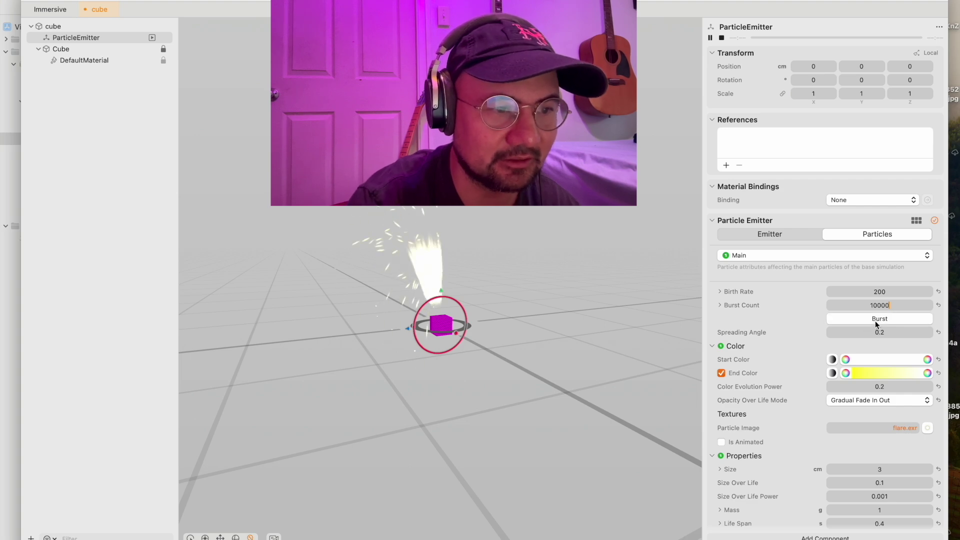
{"action": "left_click", "coordinate": [875, 320]}
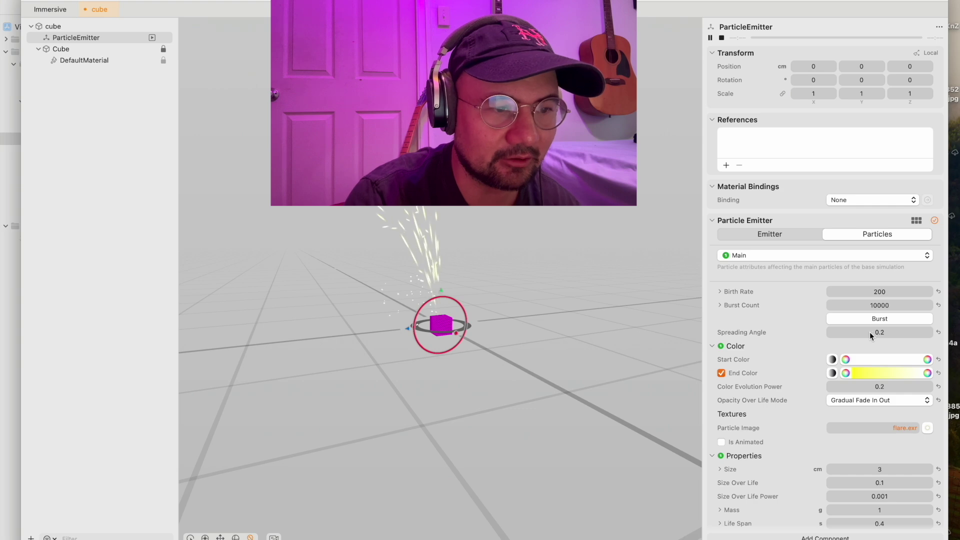
Try a spreading angle of 0 on the main particles with a test burst
{"action": "left_click", "coordinate": [890, 334]}
{"action": "key", "text": "BackSpace"}
{"action": "key", "text": "BackSpace"}
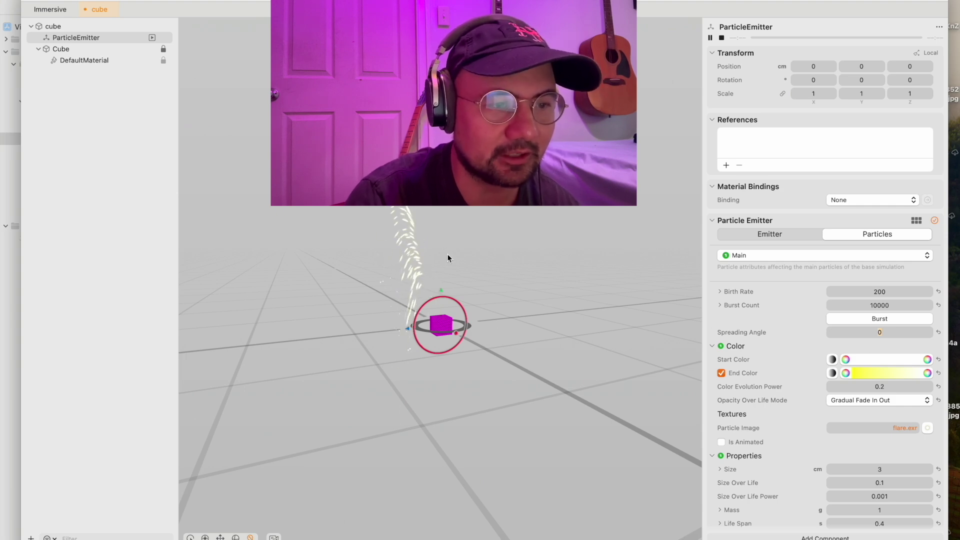
{"action": "left_click", "coordinate": [886, 321]}
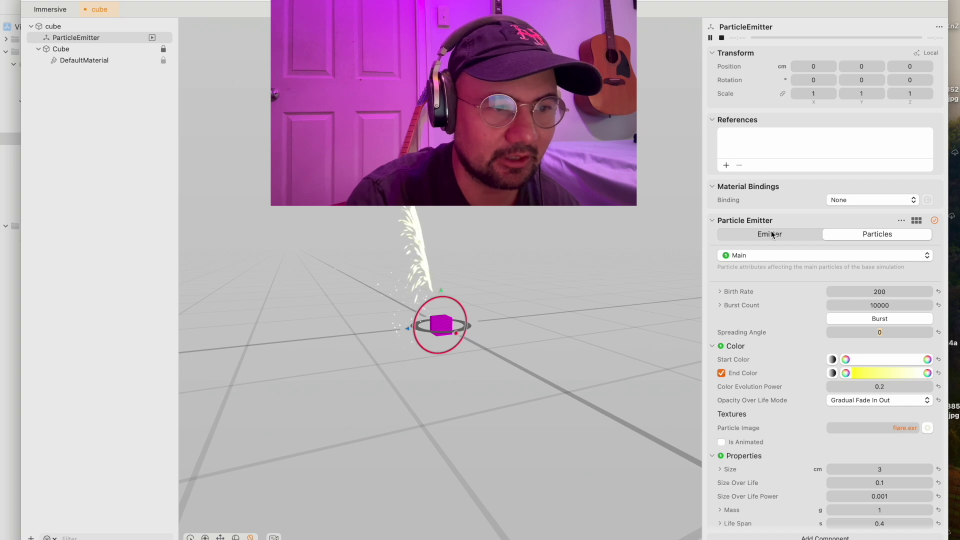
Set the emitter's shape speed to 2 m/s and view the emission around the cube
{"action": "left_click", "coordinate": [774, 235]}
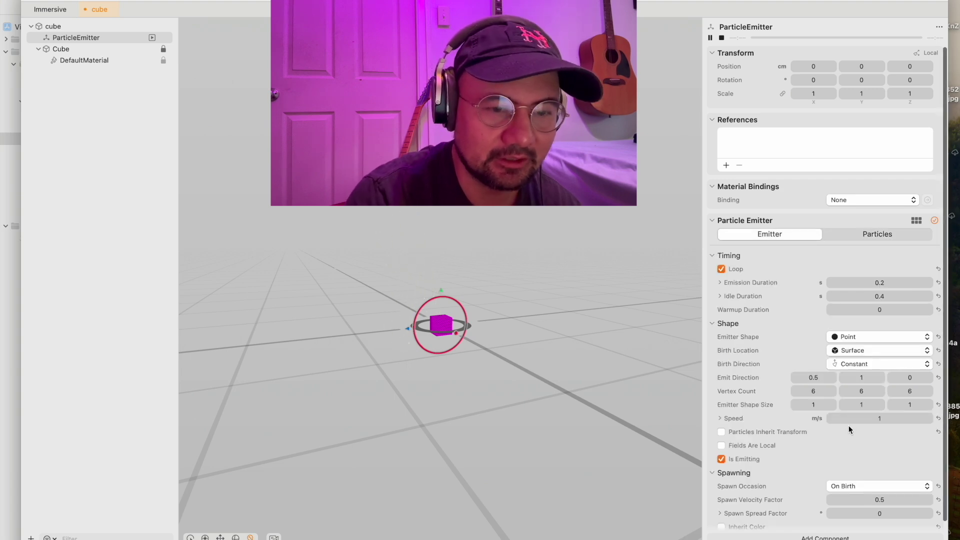
{"action": "scroll", "coordinate": [848, 428], "scroll_direction": "down", "scroll_amount": 1}
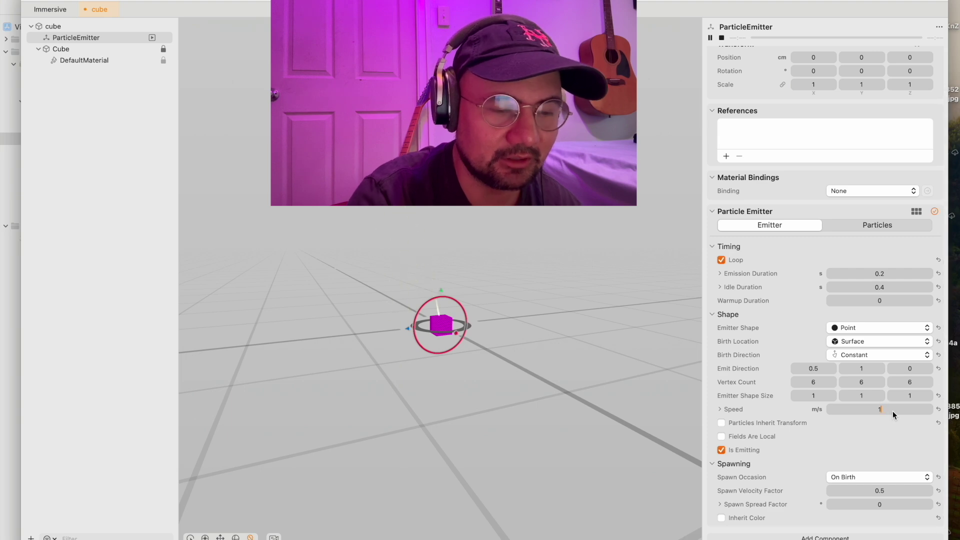
{"action": "type", "text": "2"}
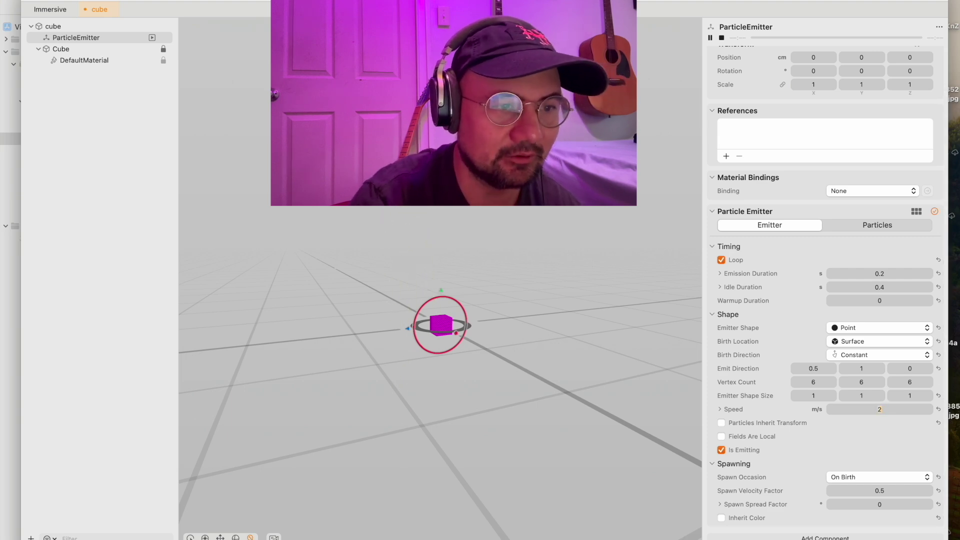
{"action": "scroll", "coordinate": [603, 374], "scroll_direction": "up", "scroll_amount": 5}
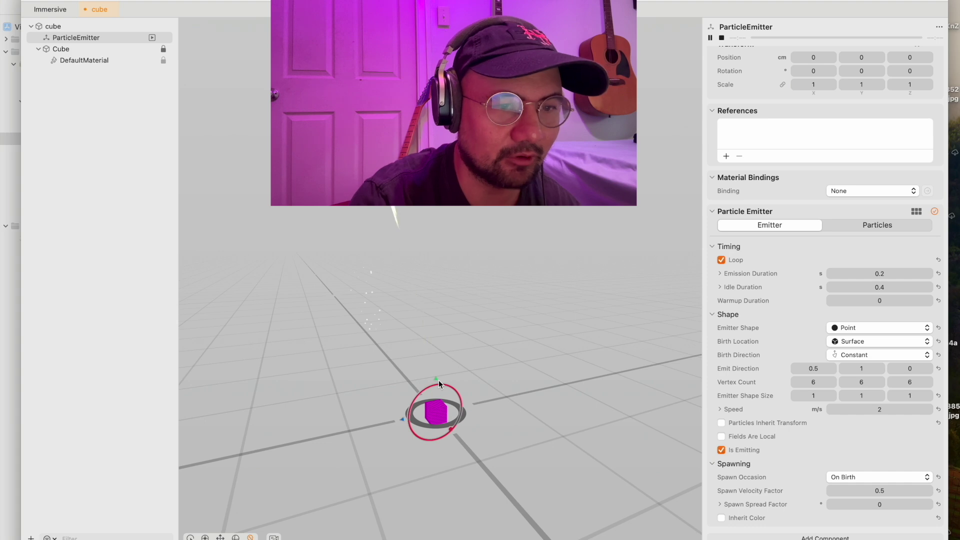
Try spreading angles of 4 and 1 on the main particles, viewing the emission around the cube
{"action": "left_click", "coordinate": [879, 224]}
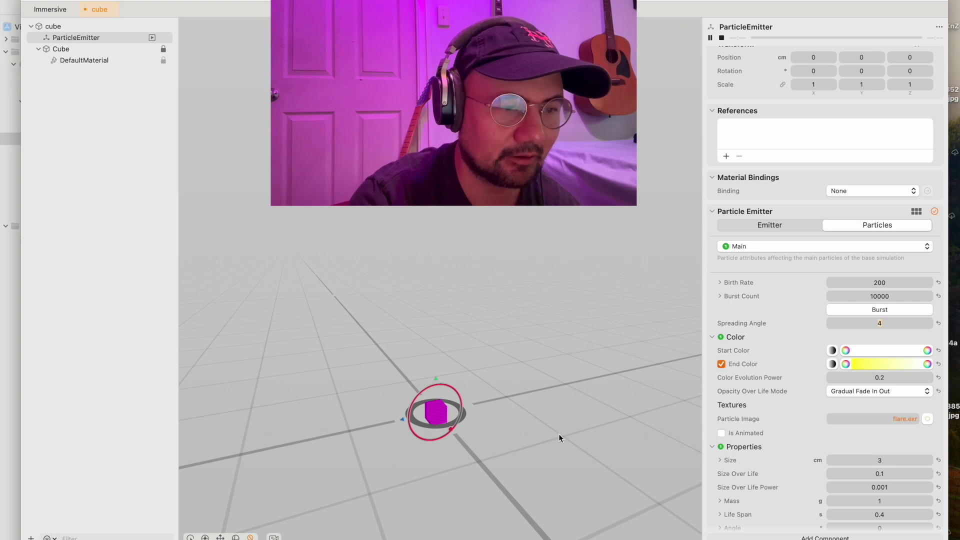
{"action": "scroll", "coordinate": [559, 434], "scroll_direction": "down", "scroll_amount": 5}
{"action": "left_click", "coordinate": [874, 325]}
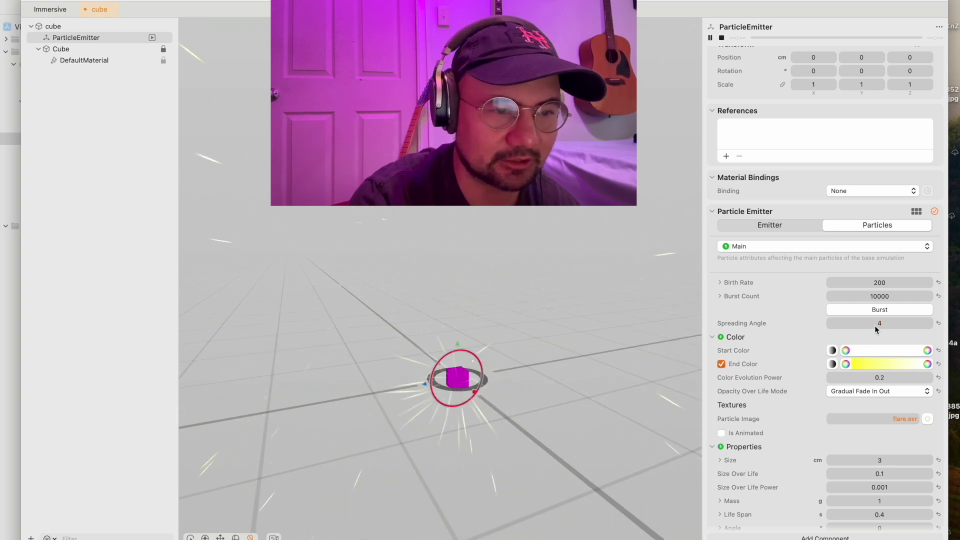
{"action": "scroll", "coordinate": [503, 379], "scroll_direction": "down", "scroll_amount": 5}
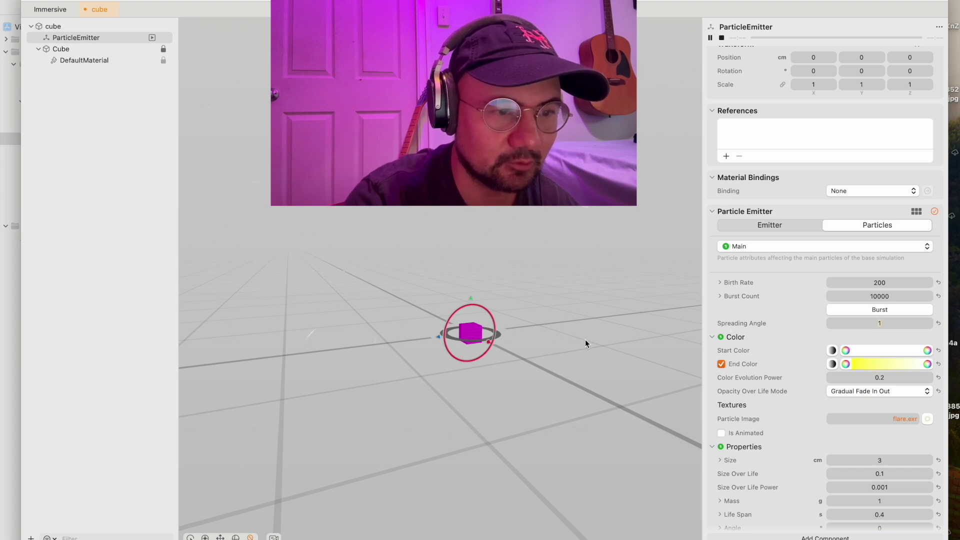
{"action": "scroll", "coordinate": [533, 314], "scroll_direction": "up", "scroll_amount": 5}
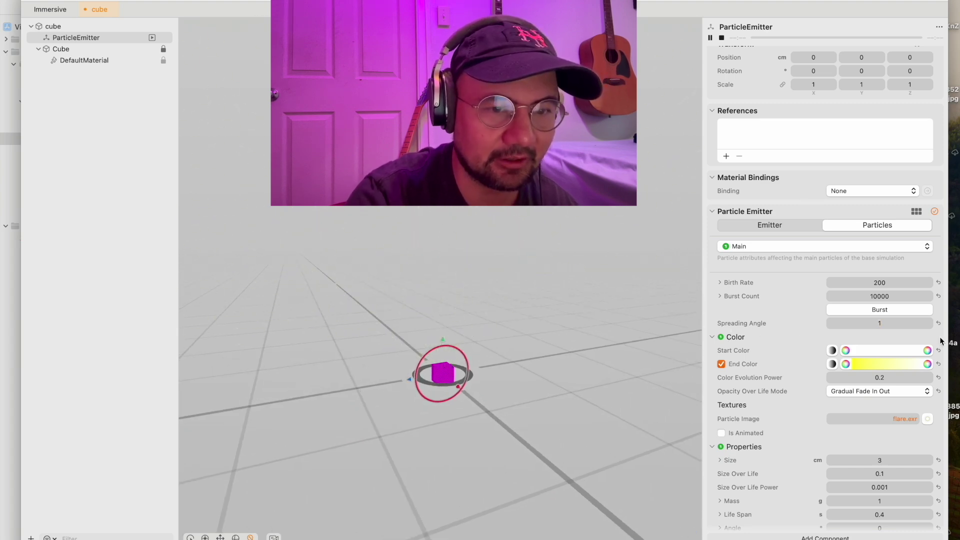
Set the main particles' spreading angle to 1.5 and return from the Medium article to Reality Composer Pro
{"action": "double_click", "coordinate": [905, 322]}
{"action": "type", "text": "0."}
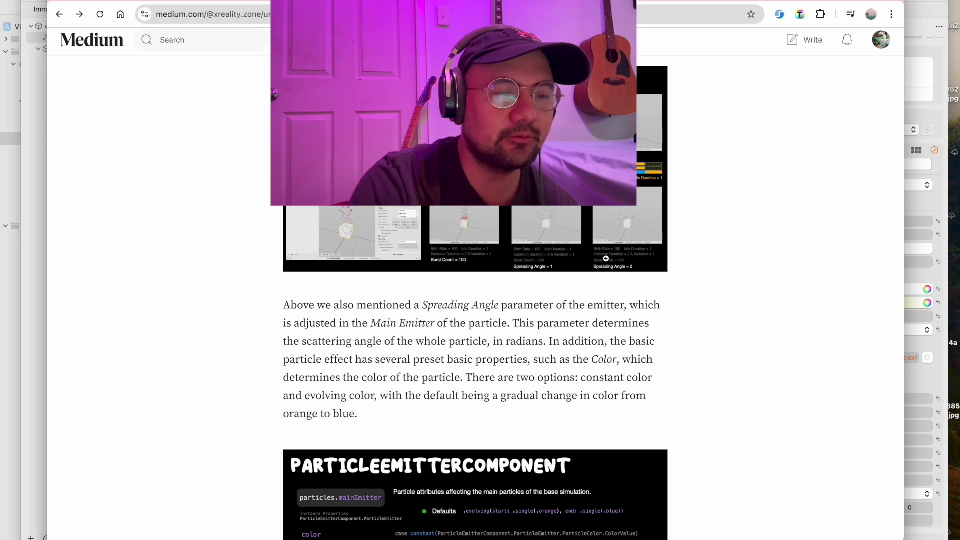
{"action": "key", "text": "ctrl+Up"}
{"action": "left_click", "coordinate": [916, 212]}
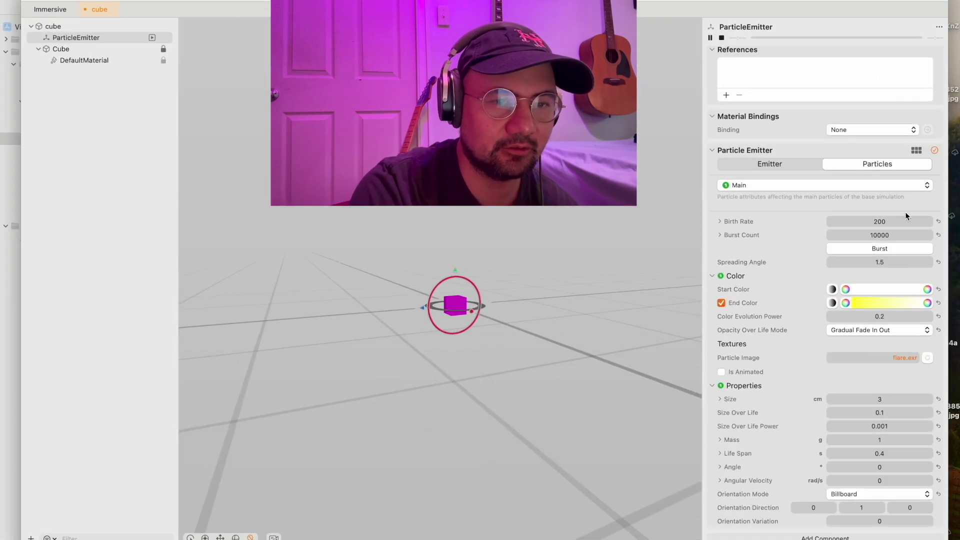
{"action": "left_click", "coordinate": [893, 260]}
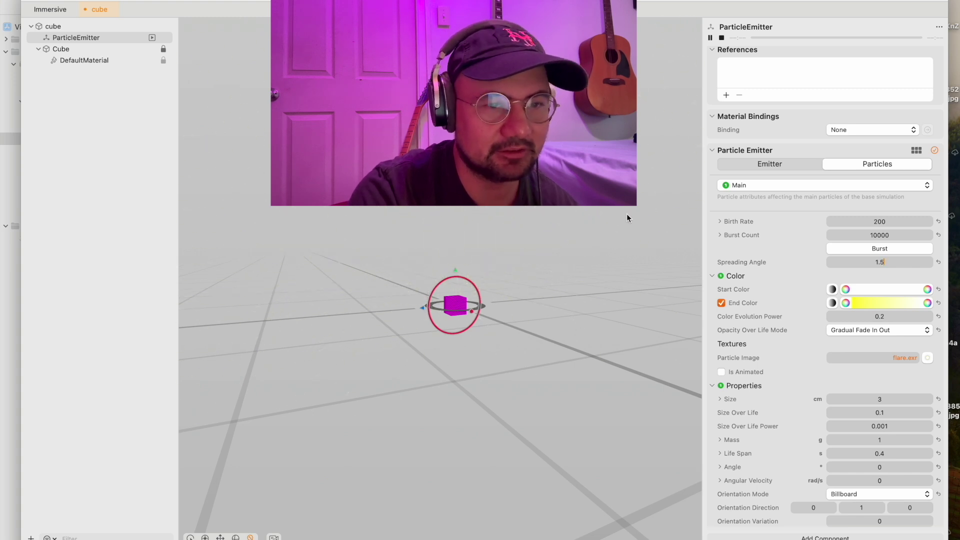
Set the emitter's birth direction to Normal and view the resulting emission around the cube
{"action": "left_click", "coordinate": [791, 166]}
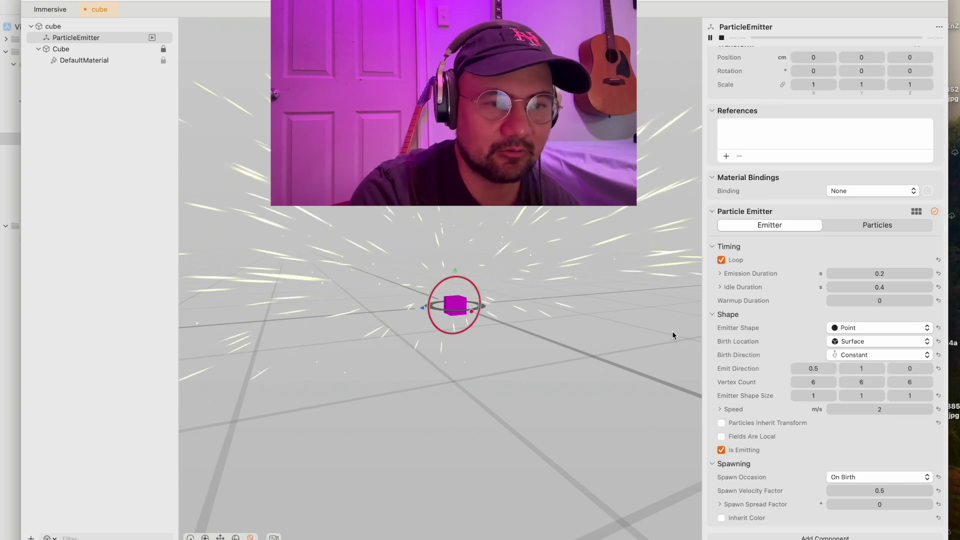
{"action": "left_click", "coordinate": [858, 355]}
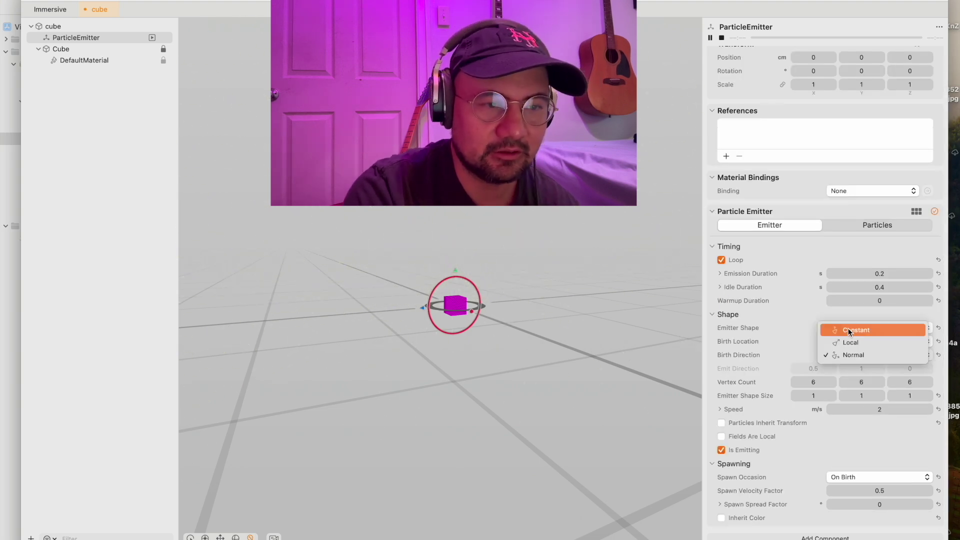
{"action": "left_click", "coordinate": [591, 308]}
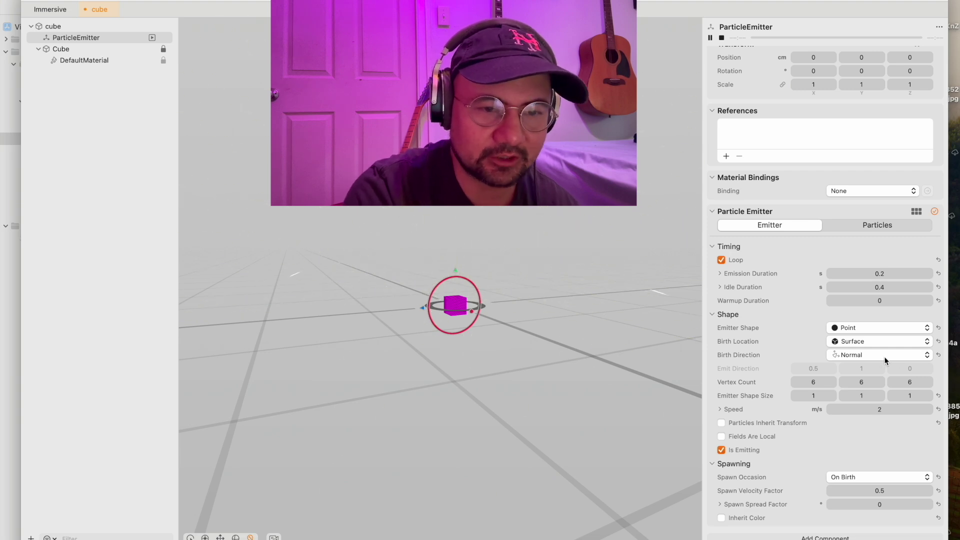
{"action": "left_click", "coordinate": [884, 356]}
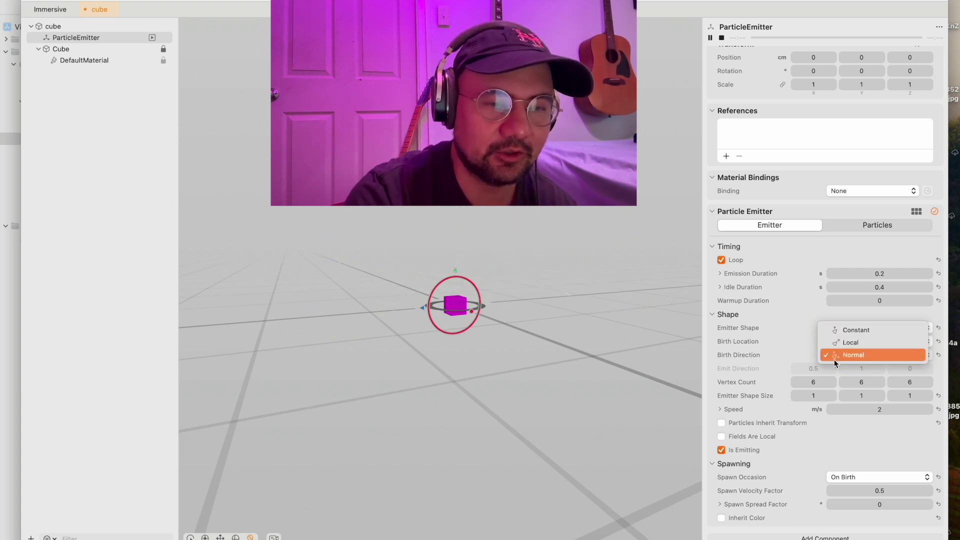
{"action": "left_click", "coordinate": [875, 353]}
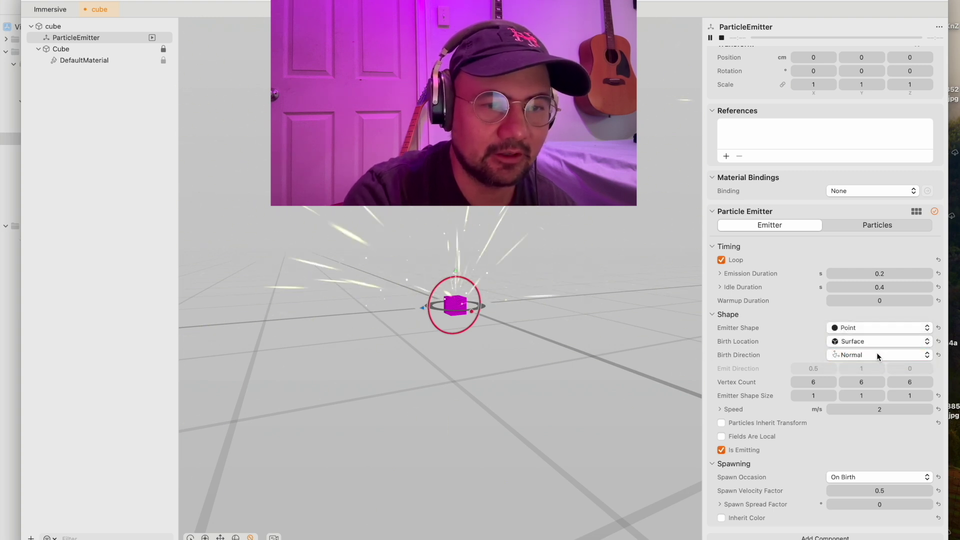
Set the main particles' spreading angle to 0.1 and test a burst
{"action": "scroll", "coordinate": [552, 313], "scroll_direction": "up", "scroll_amount": 5}
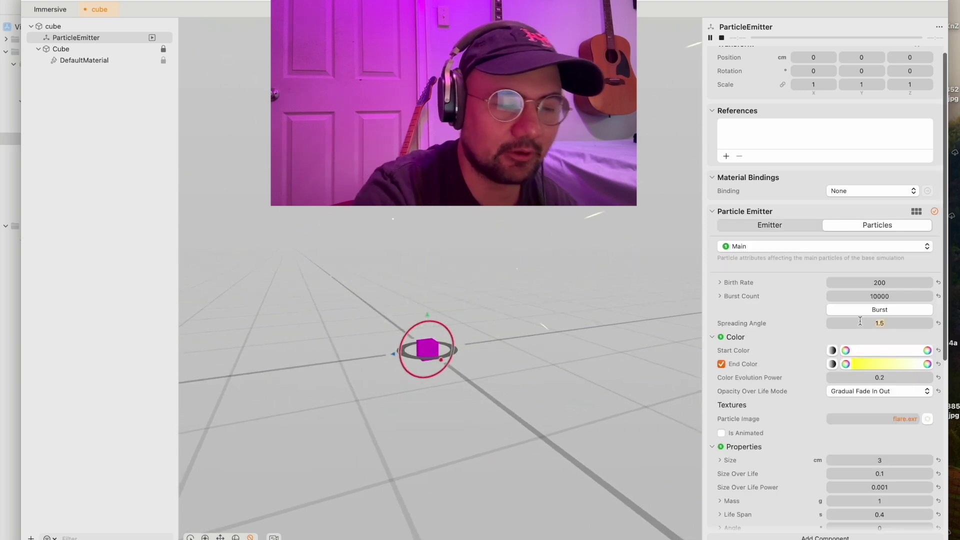
{"action": "type", "text": ".1"}
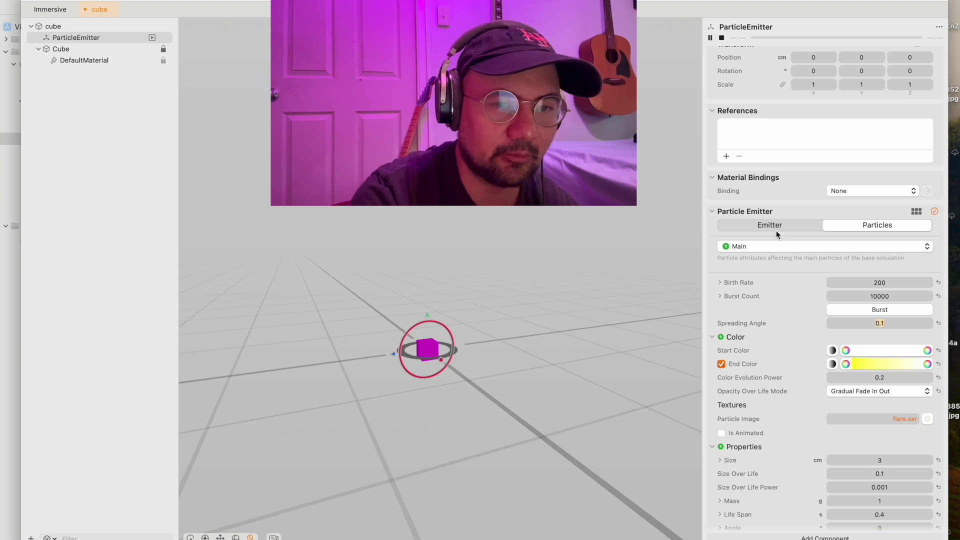
{"action": "left_click", "coordinate": [888, 308]}
{"action": "left_click", "coordinate": [888, 322]}
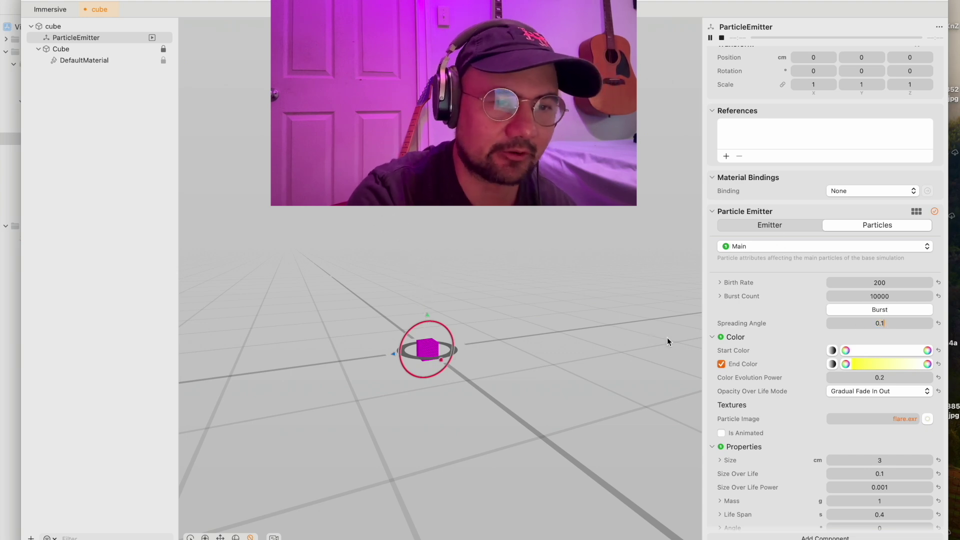
Try the Plane emitter shape, inspect its emission around the cube, and switch the shape back to Point
{"action": "left_click", "coordinate": [783, 224]}
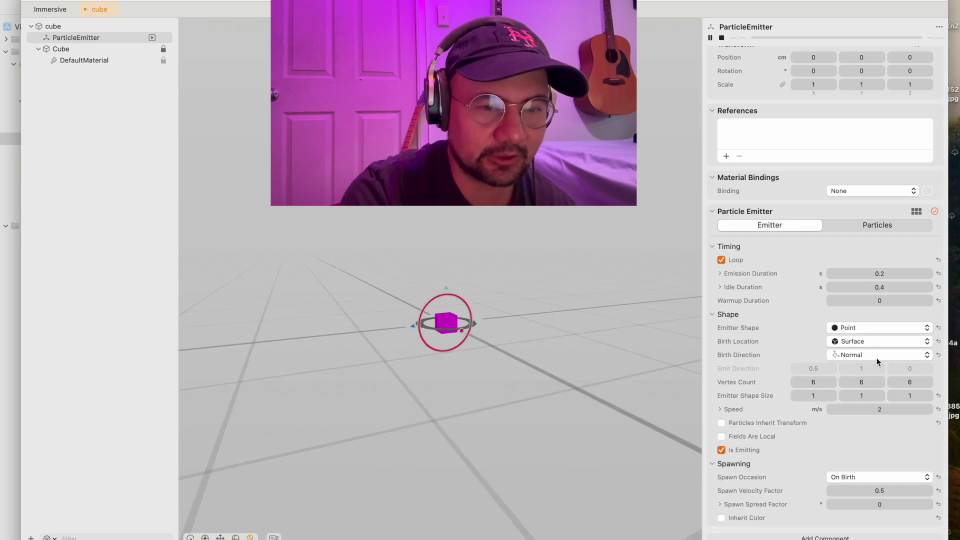
{"action": "left_click", "coordinate": [862, 327]}
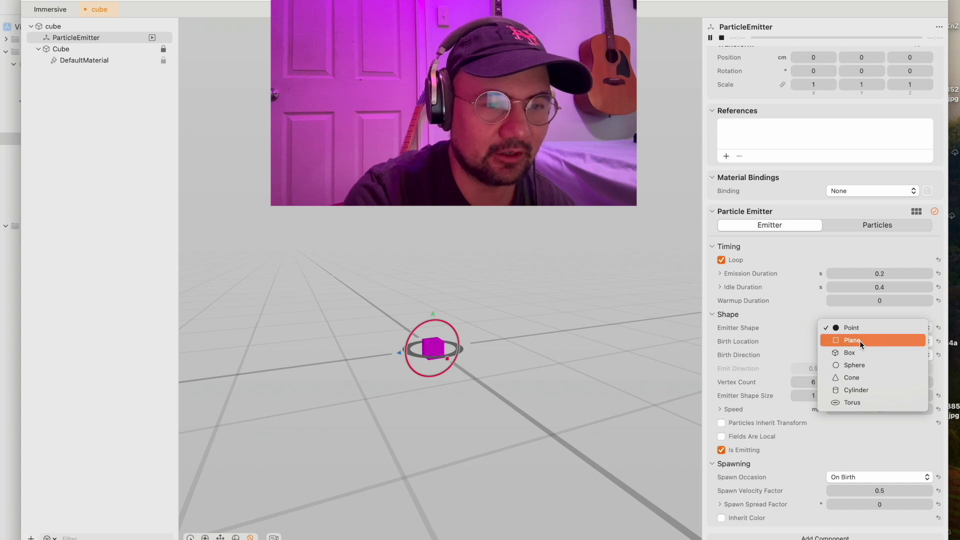
{"action": "left_click", "coordinate": [860, 341]}
{"action": "scroll", "coordinate": [492, 337], "scroll_direction": "up", "scroll_amount": 3}
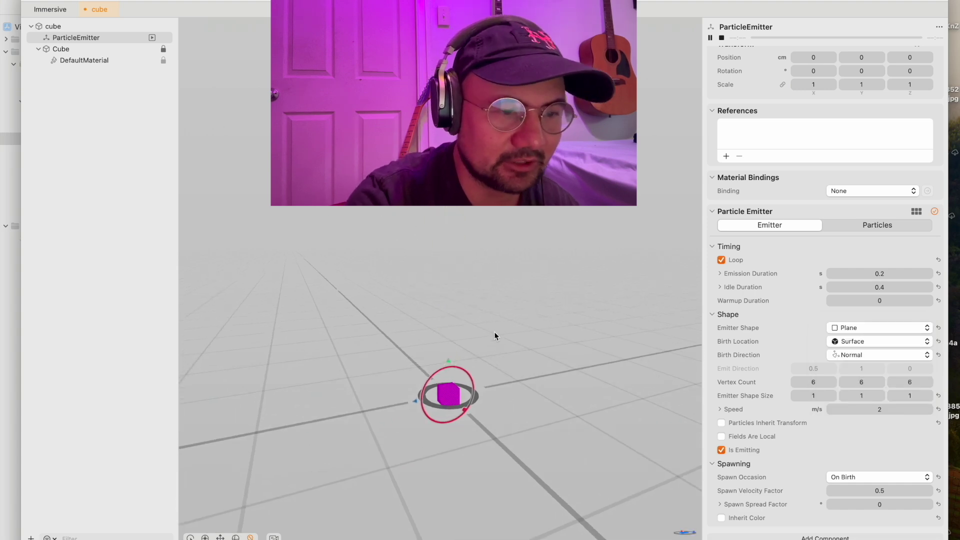
{"action": "scroll", "coordinate": [513, 403], "scroll_direction": "down", "scroll_amount": 2}
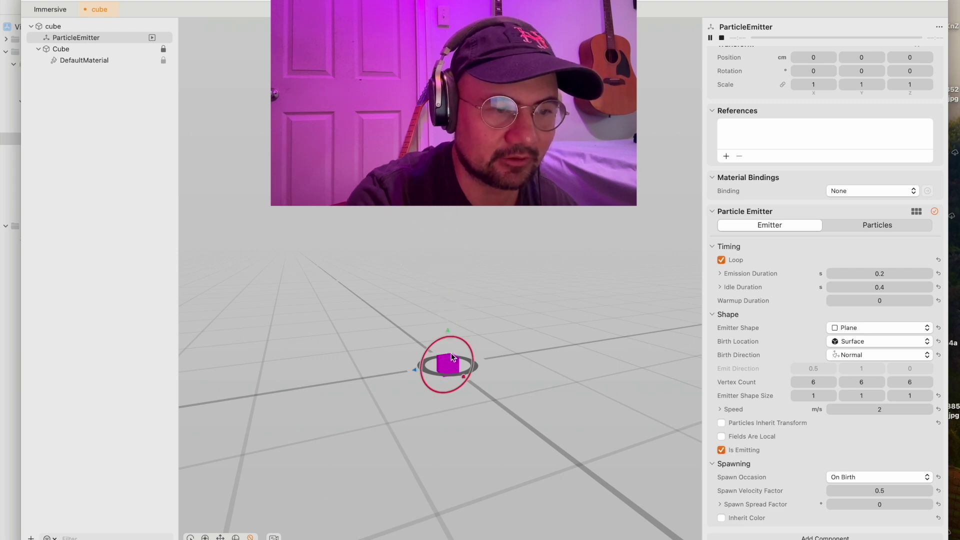
{"action": "left_click", "coordinate": [853, 326]}
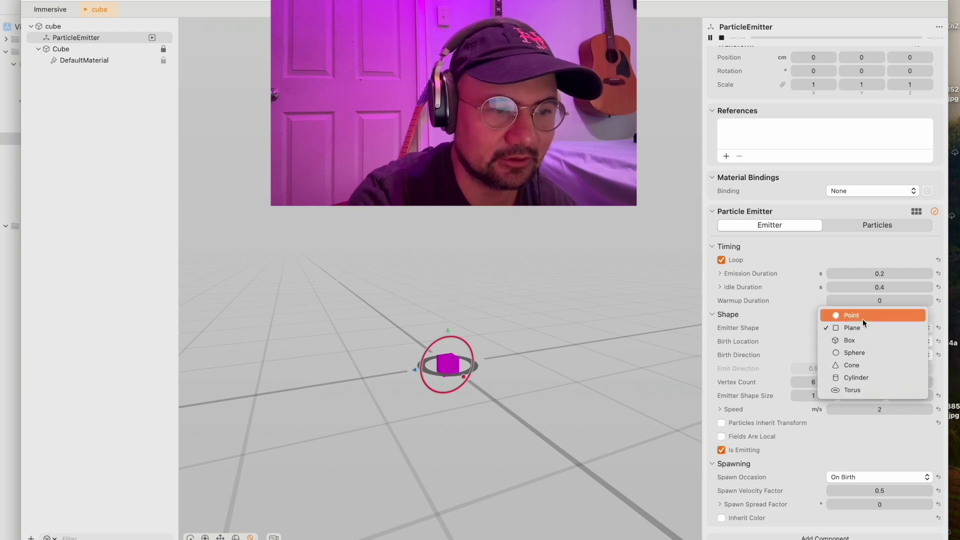
{"action": "left_click", "coordinate": [863, 319]}
Try the Box emitter shape with the birth location set to Vertices, viewing the emission around the cube
{"action": "left_click", "coordinate": [853, 327]}
{"action": "left_click", "coordinate": [855, 356]}
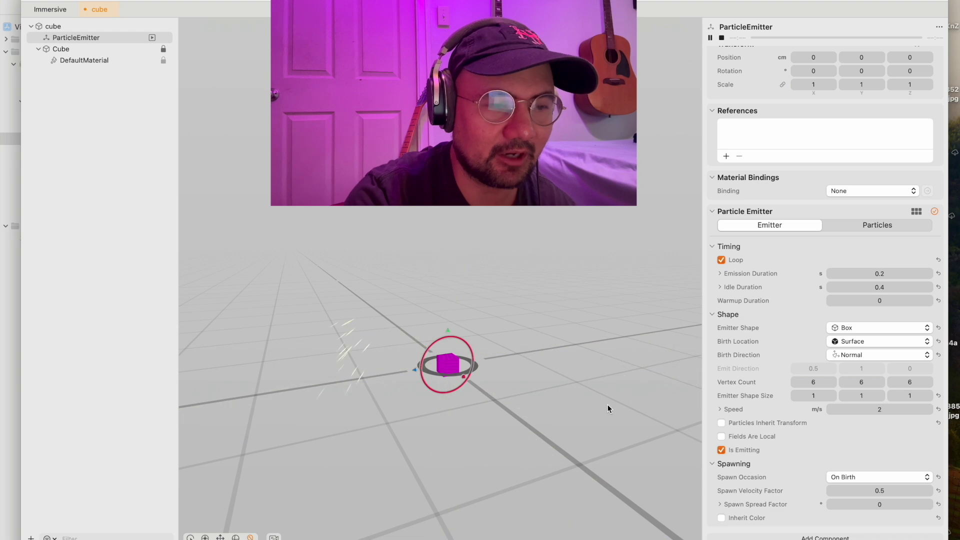
{"action": "scroll", "coordinate": [547, 407], "scroll_direction": "down", "scroll_amount": 4}
{"action": "scroll", "coordinate": [548, 407], "scroll_direction": "up", "scroll_amount": 1}
{"action": "left_click", "coordinate": [893, 344]}
{"action": "left_click", "coordinate": [869, 372]}
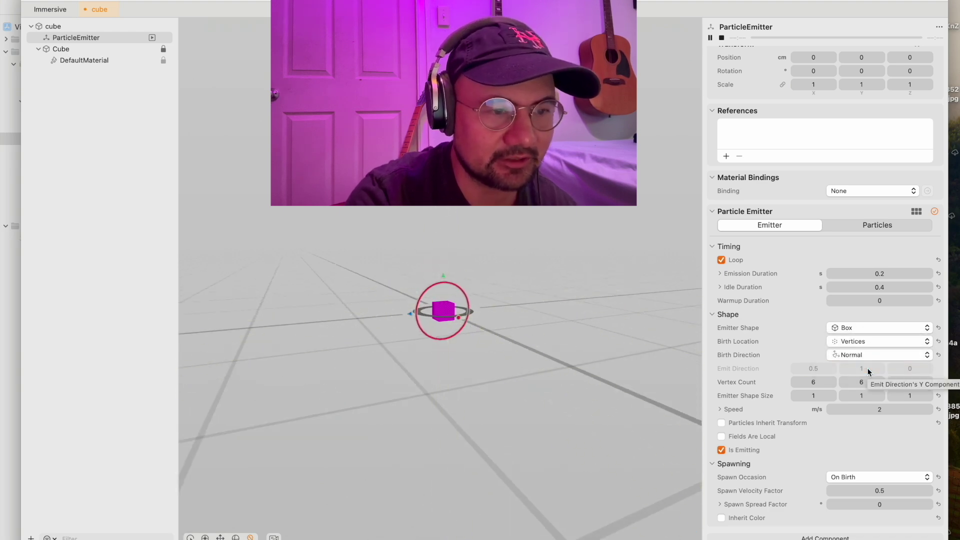
Try the Sphere emitter shape with the birth location set back to Surface
{"action": "left_click", "coordinate": [923, 328]}
{"action": "left_click", "coordinate": [869, 341]}
{"action": "left_click", "coordinate": [872, 355]}
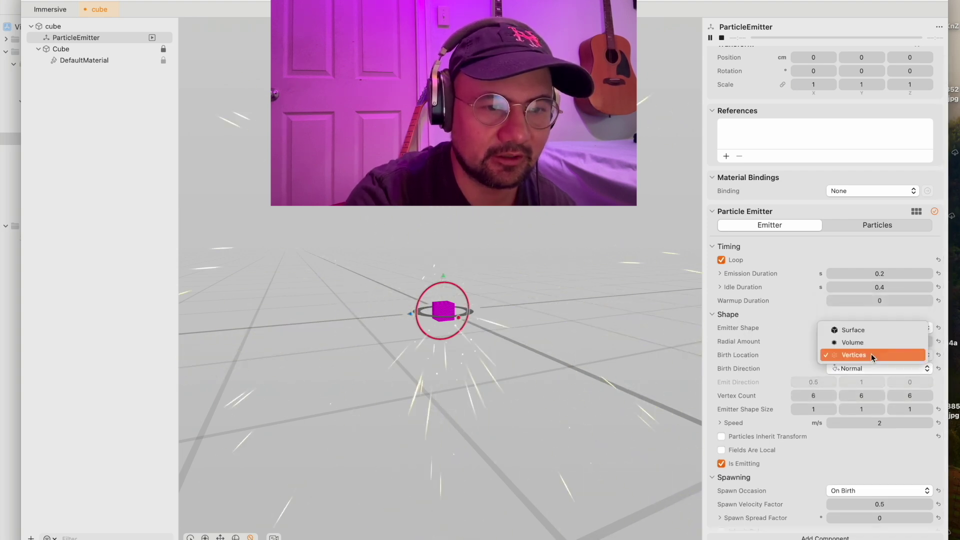
{"action": "left_click", "coordinate": [854, 330]}
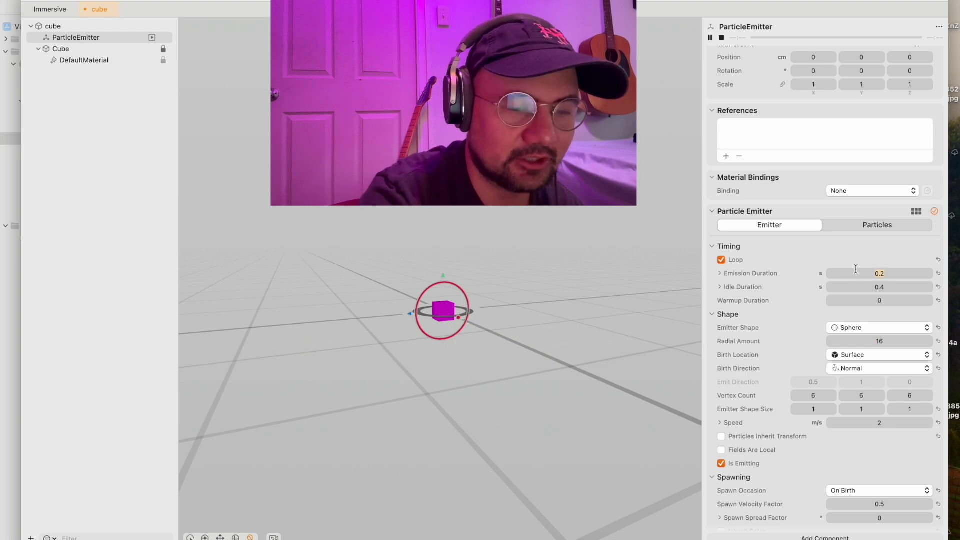
Set the emission duration to 1 s and the main particles' birth rate to 2000, viewing the denser emission
{"action": "left_click", "coordinate": [871, 225]}
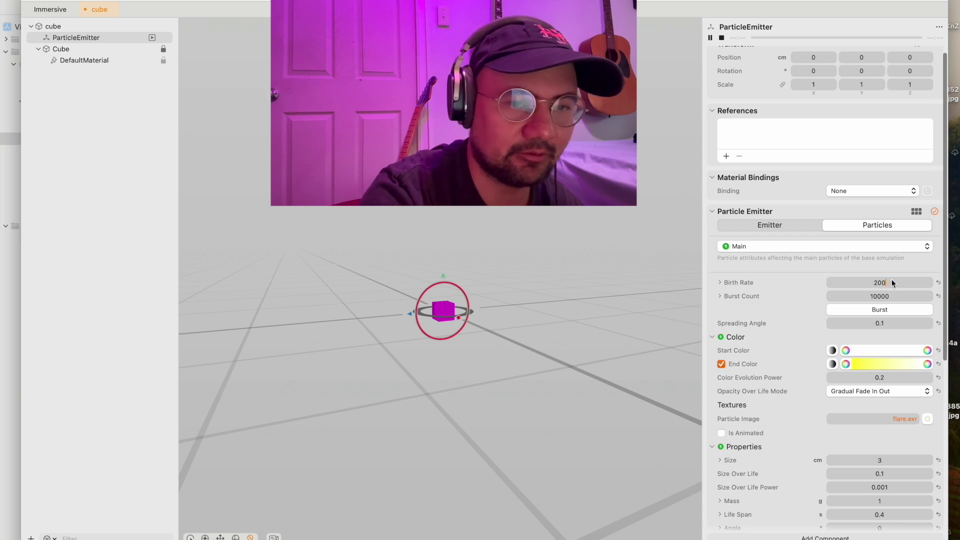
{"action": "type", "text": "0"}
{"action": "key", "text": "Return"}
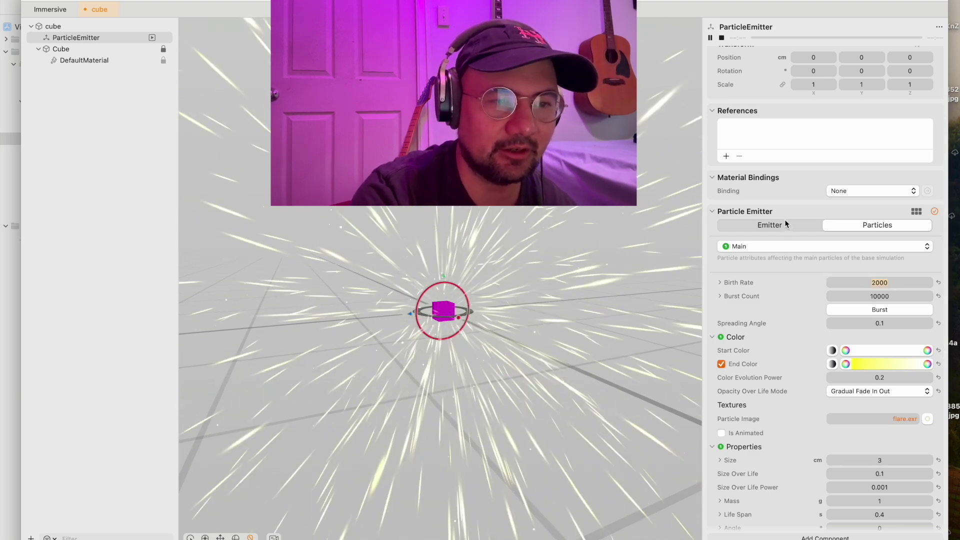
{"action": "left_click", "coordinate": [785, 223]}
{"action": "mouse_move", "coordinate": [371, 336]}
{"action": "left_mouse_down"}
{"action": "mouse_move", "coordinate": [378, 436]}
{"action": "mouse_move", "coordinate": [358, 337]}
{"action": "left_mouse_up"}
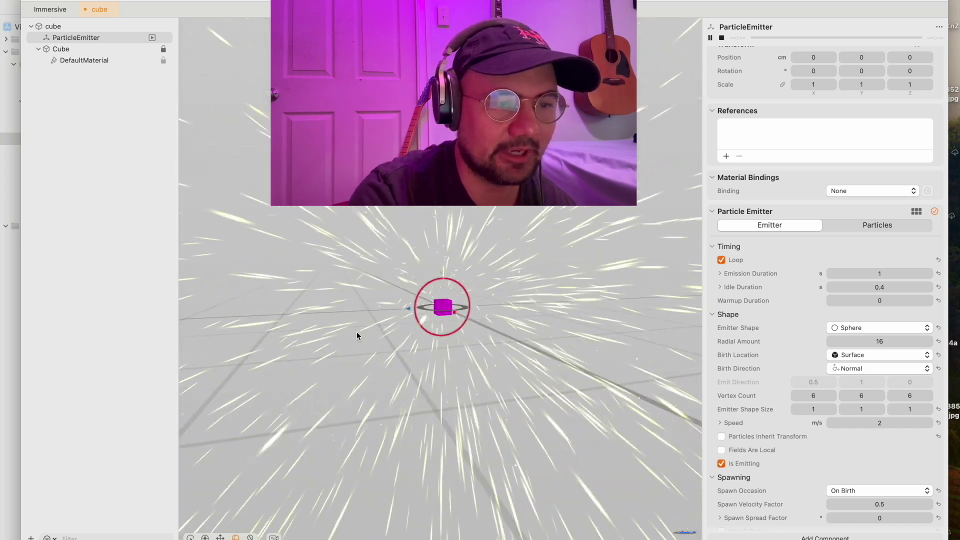
Try the Cone emitter shape with the Surface birth location, viewing the emission around the cube
{"action": "left_click", "coordinate": [878, 327]}
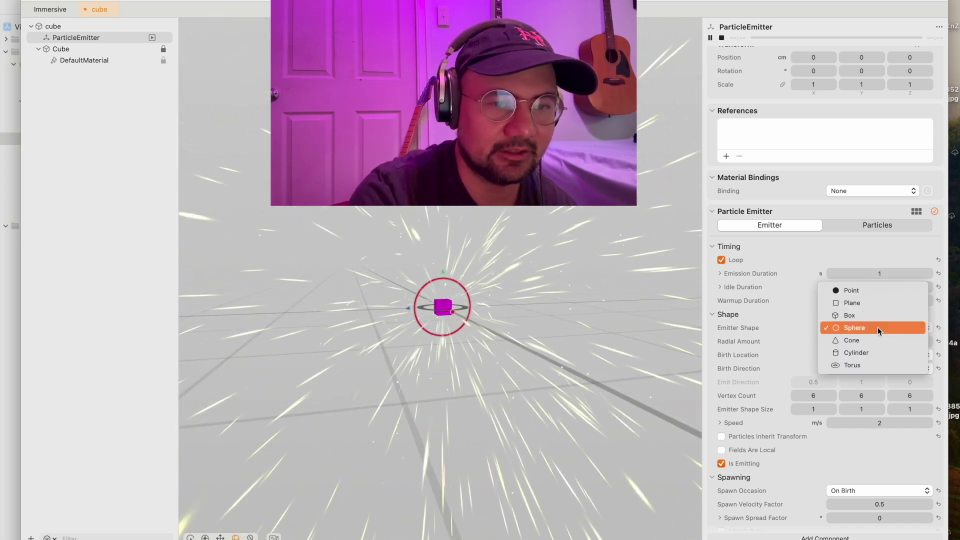
{"action": "left_click", "coordinate": [870, 342]}
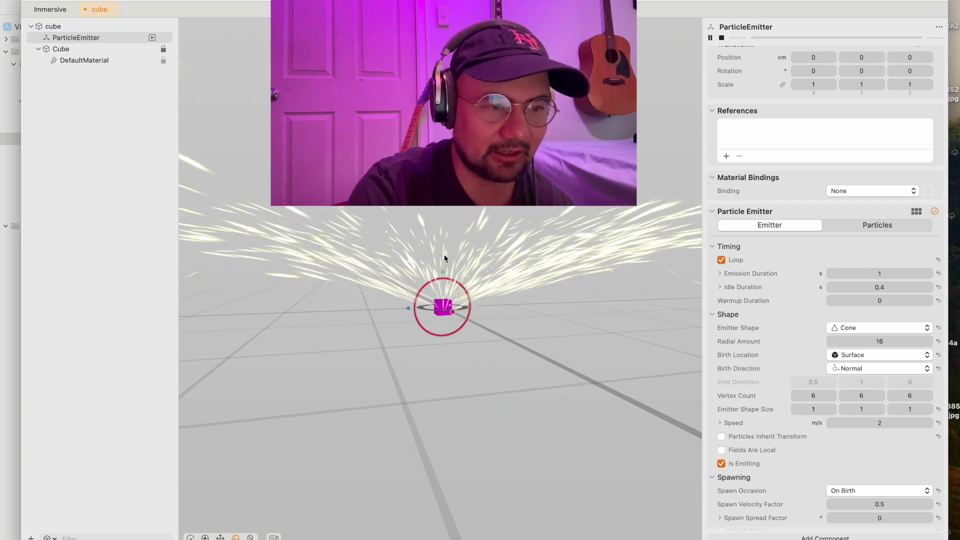
{"action": "left_click_drag", "start_coordinate": [452, 262], "coordinate": [460, 284]}
{"action": "scroll", "coordinate": [460, 283], "scroll_direction": "up", "scroll_amount": 3}
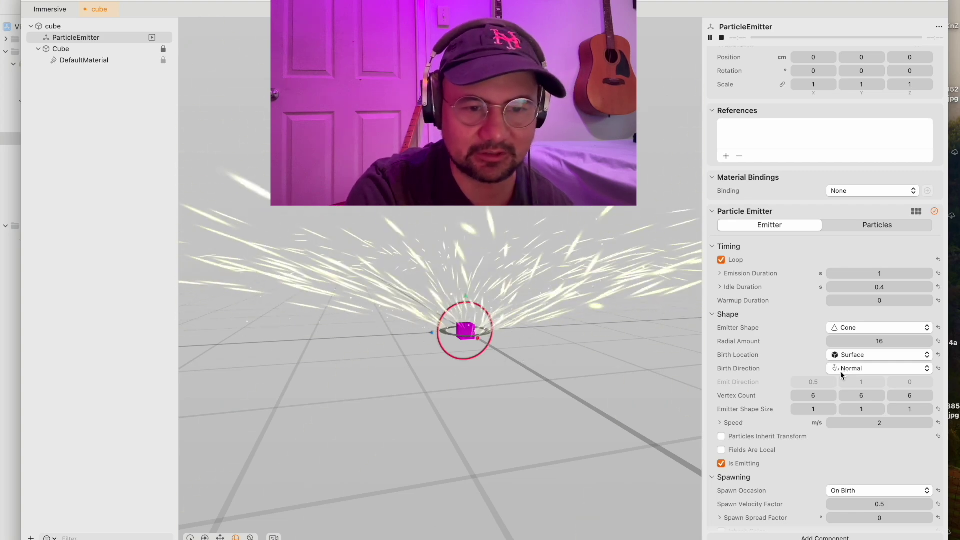
{"action": "left_click", "coordinate": [849, 356]}
{"action": "left_click", "coordinate": [850, 355]}
Try the Cylinder emitter shape and examine its emission from several angles around the cube
{"action": "left_click", "coordinate": [862, 328]}
{"action": "left_click", "coordinate": [861, 340]}
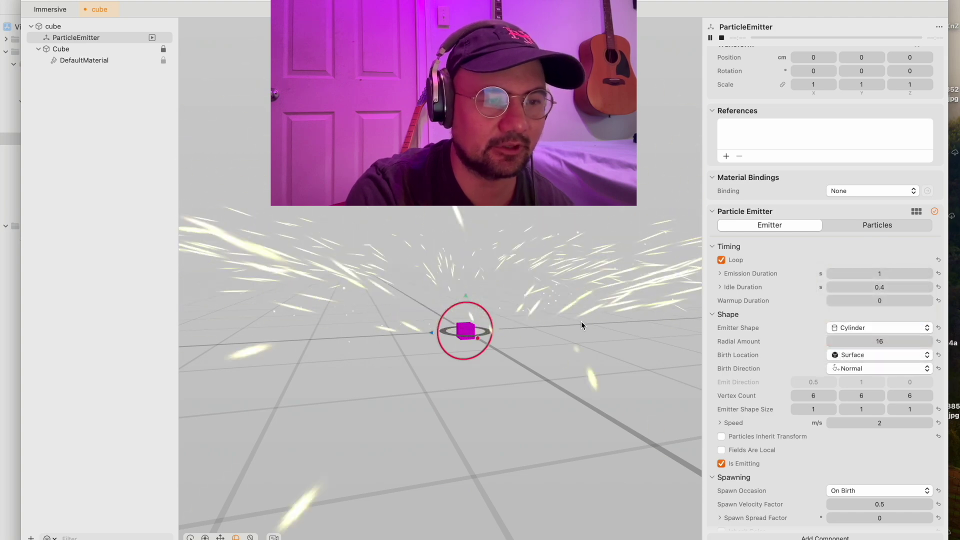
{"action": "scroll", "coordinate": [551, 323], "scroll_direction": "up", "scroll_amount": 2}
{"action": "scroll", "coordinate": [550, 324], "scroll_direction": "down", "scroll_amount": 3}
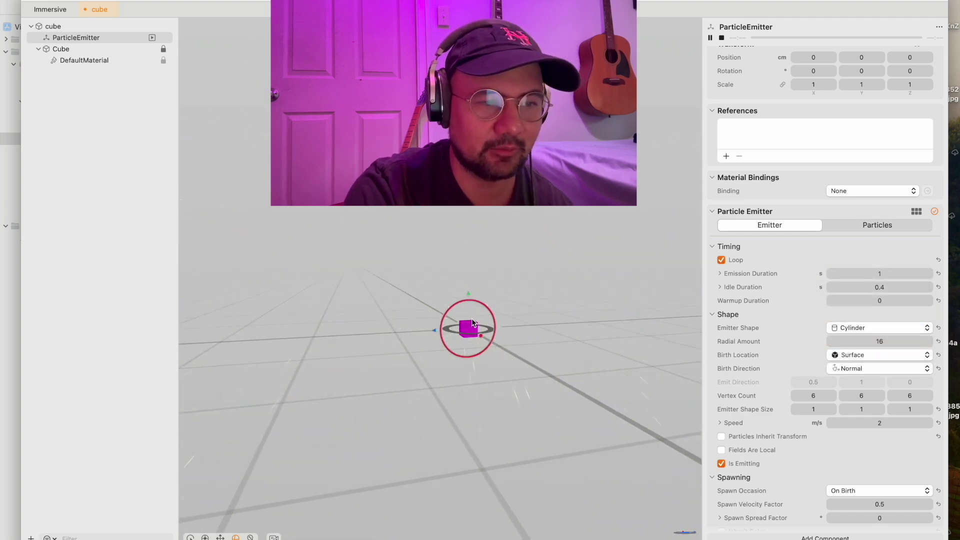
{"action": "double_click", "coordinate": [478, 333]}
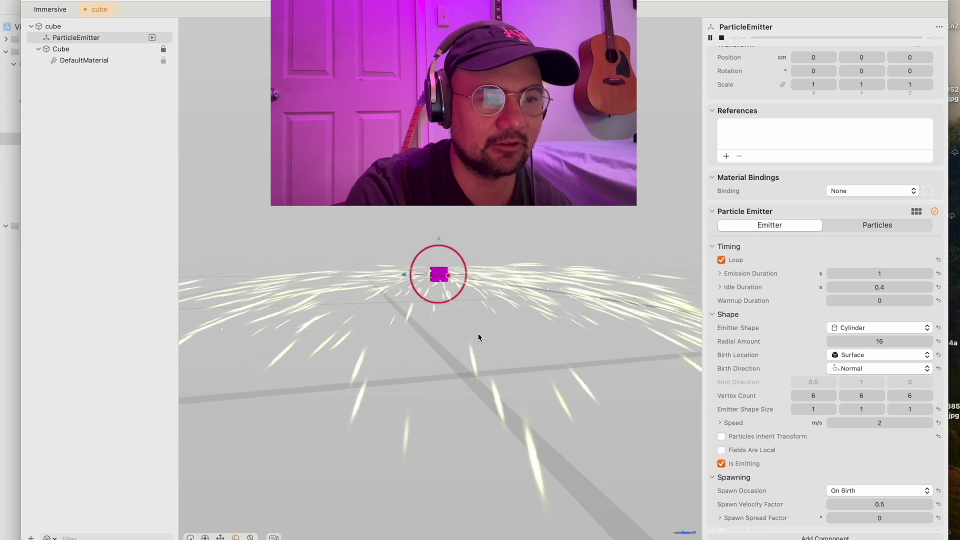
Set the emitter shape to Torus and examine its emission from several angles around the cube
{"action": "left_click", "coordinate": [866, 328]}
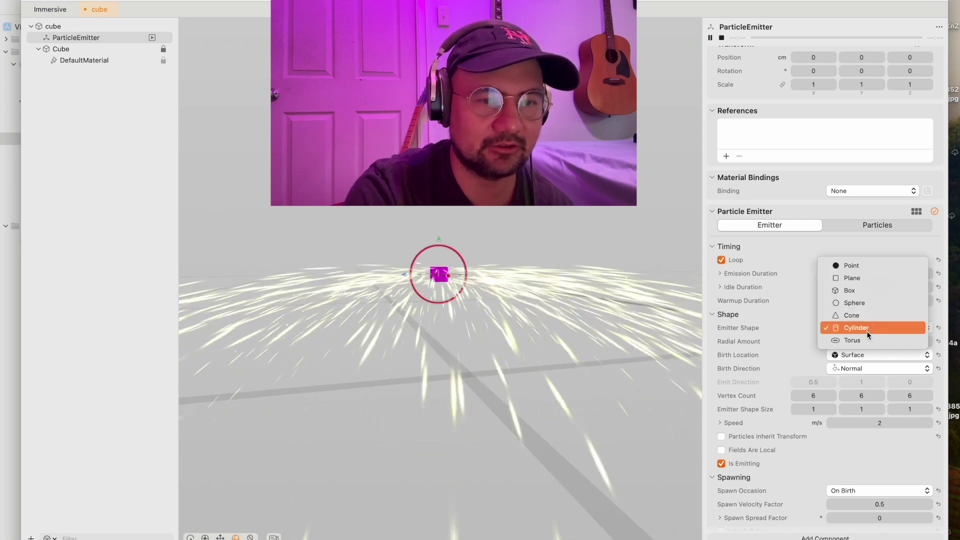
{"action": "left_click", "coordinate": [866, 339]}
{"action": "scroll", "coordinate": [525, 292], "scroll_direction": "up", "scroll_amount": 3}
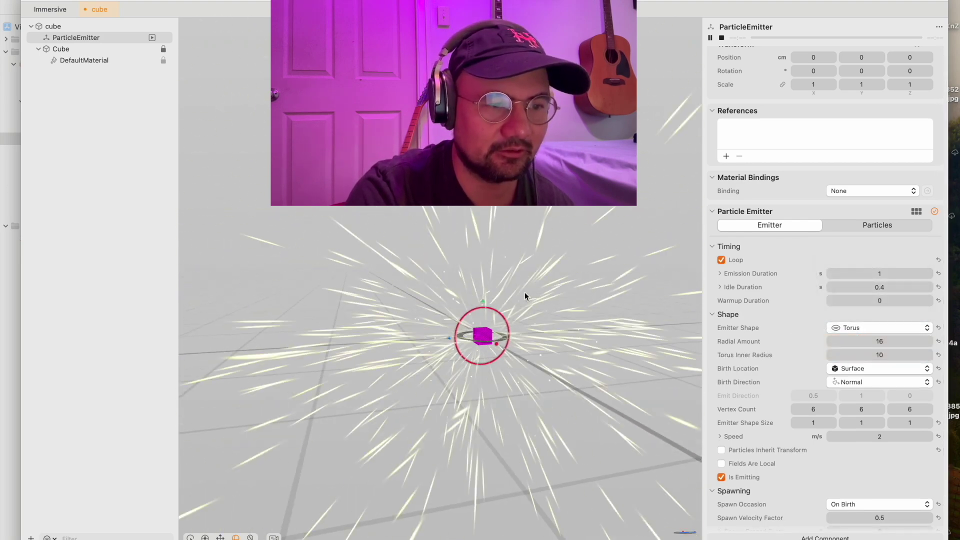
{"action": "scroll", "coordinate": [525, 373], "scroll_direction": "up", "scroll_amount": 3}
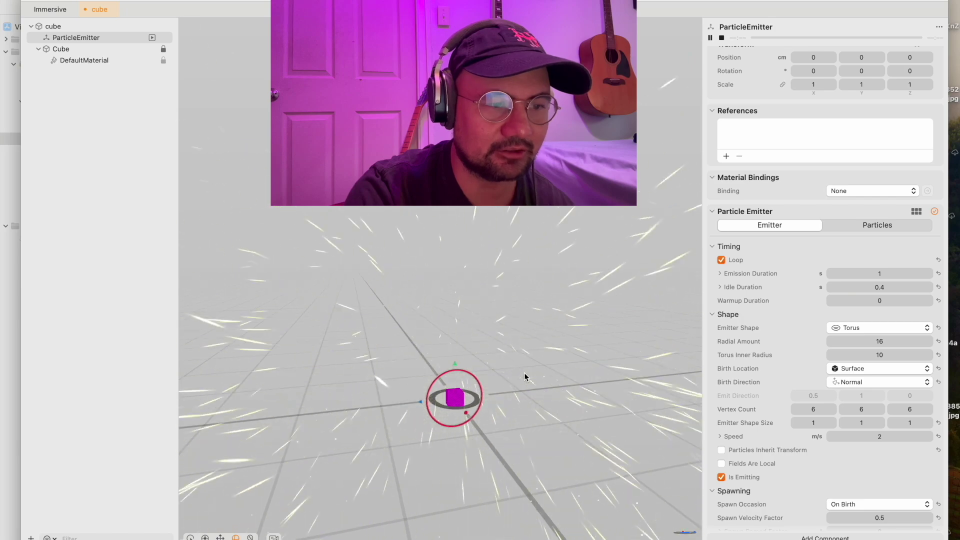
{"action": "scroll", "coordinate": [525, 376], "scroll_direction": "down", "scroll_amount": 3}
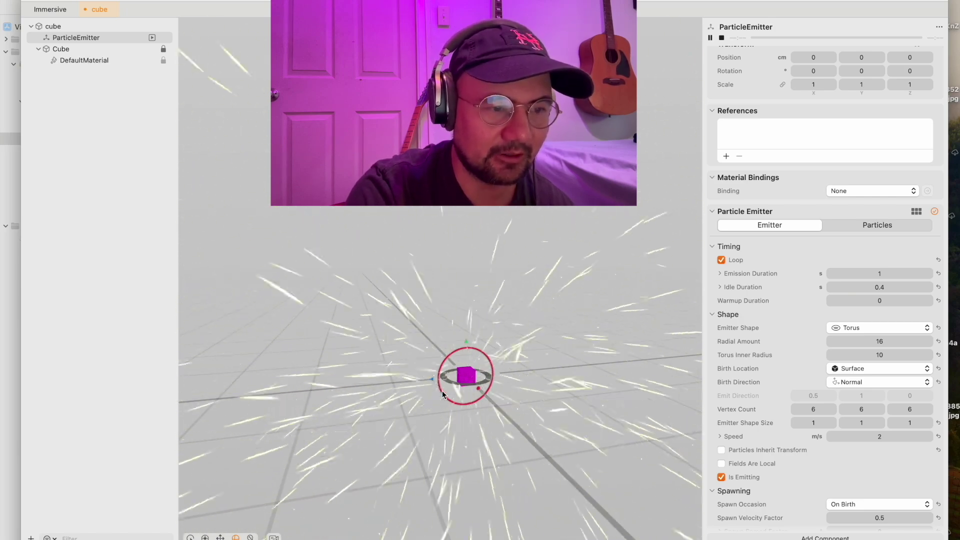
{"action": "scroll", "coordinate": [452, 402], "scroll_direction": "down", "scroll_amount": 5}
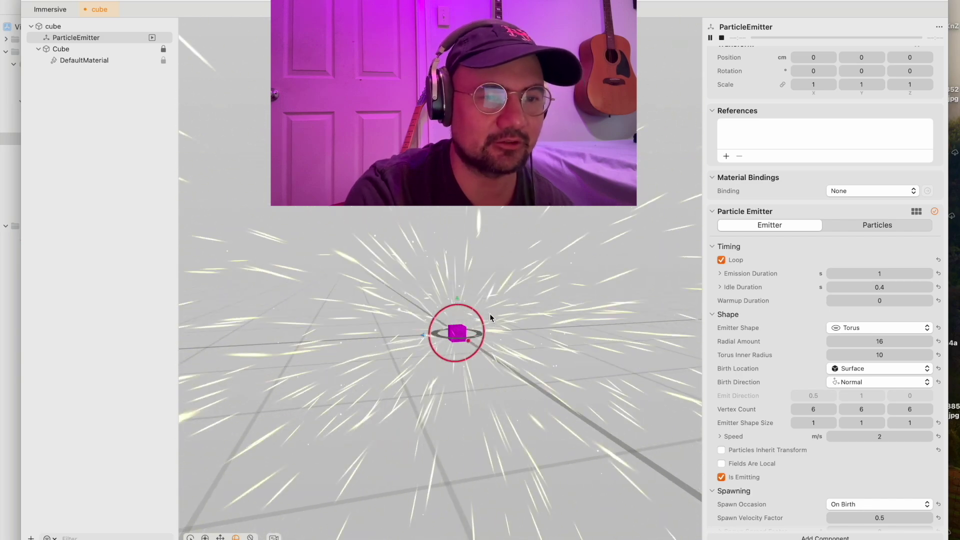
{"action": "scroll", "coordinate": [445, 364], "scroll_direction": "up", "scroll_amount": 3}
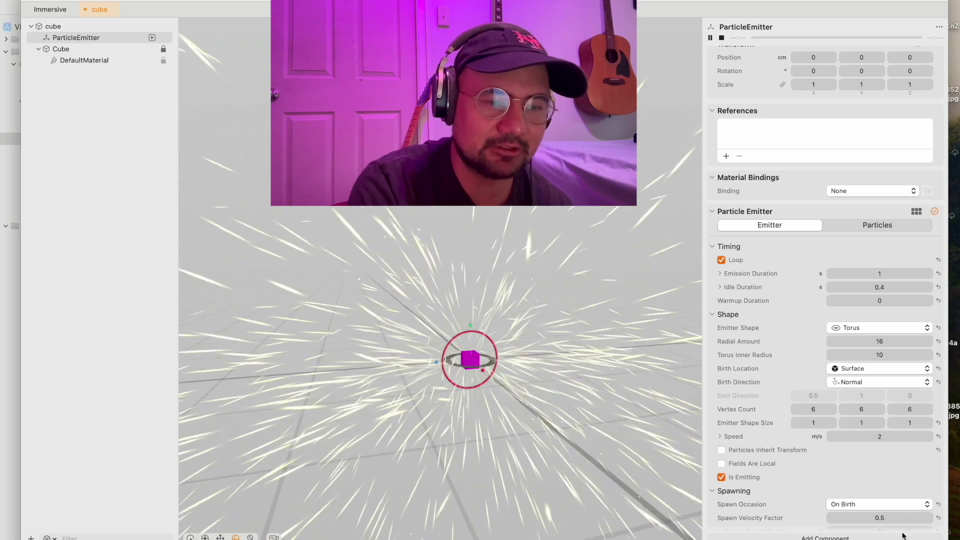
{"action": "scroll", "coordinate": [842, 489], "scroll_direction": "down", "scroll_amount": 2}
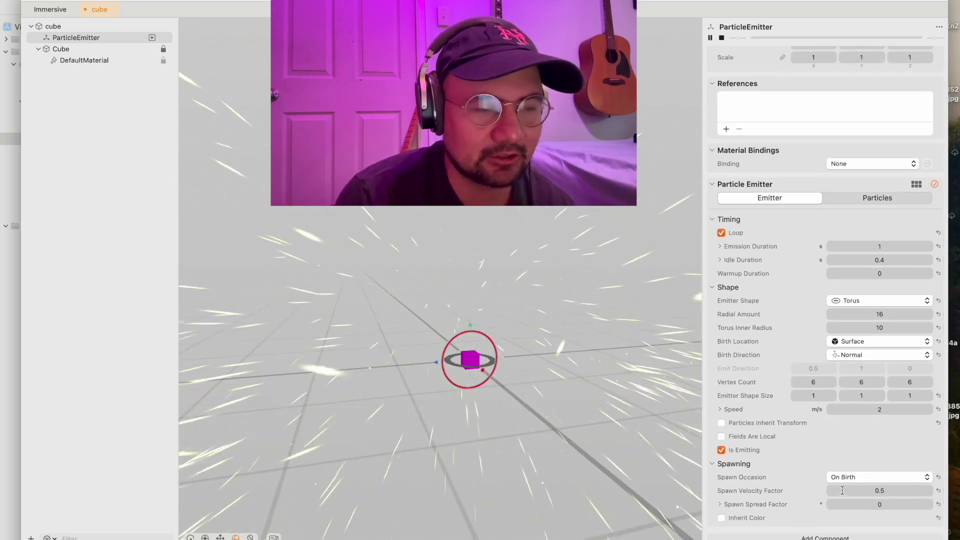